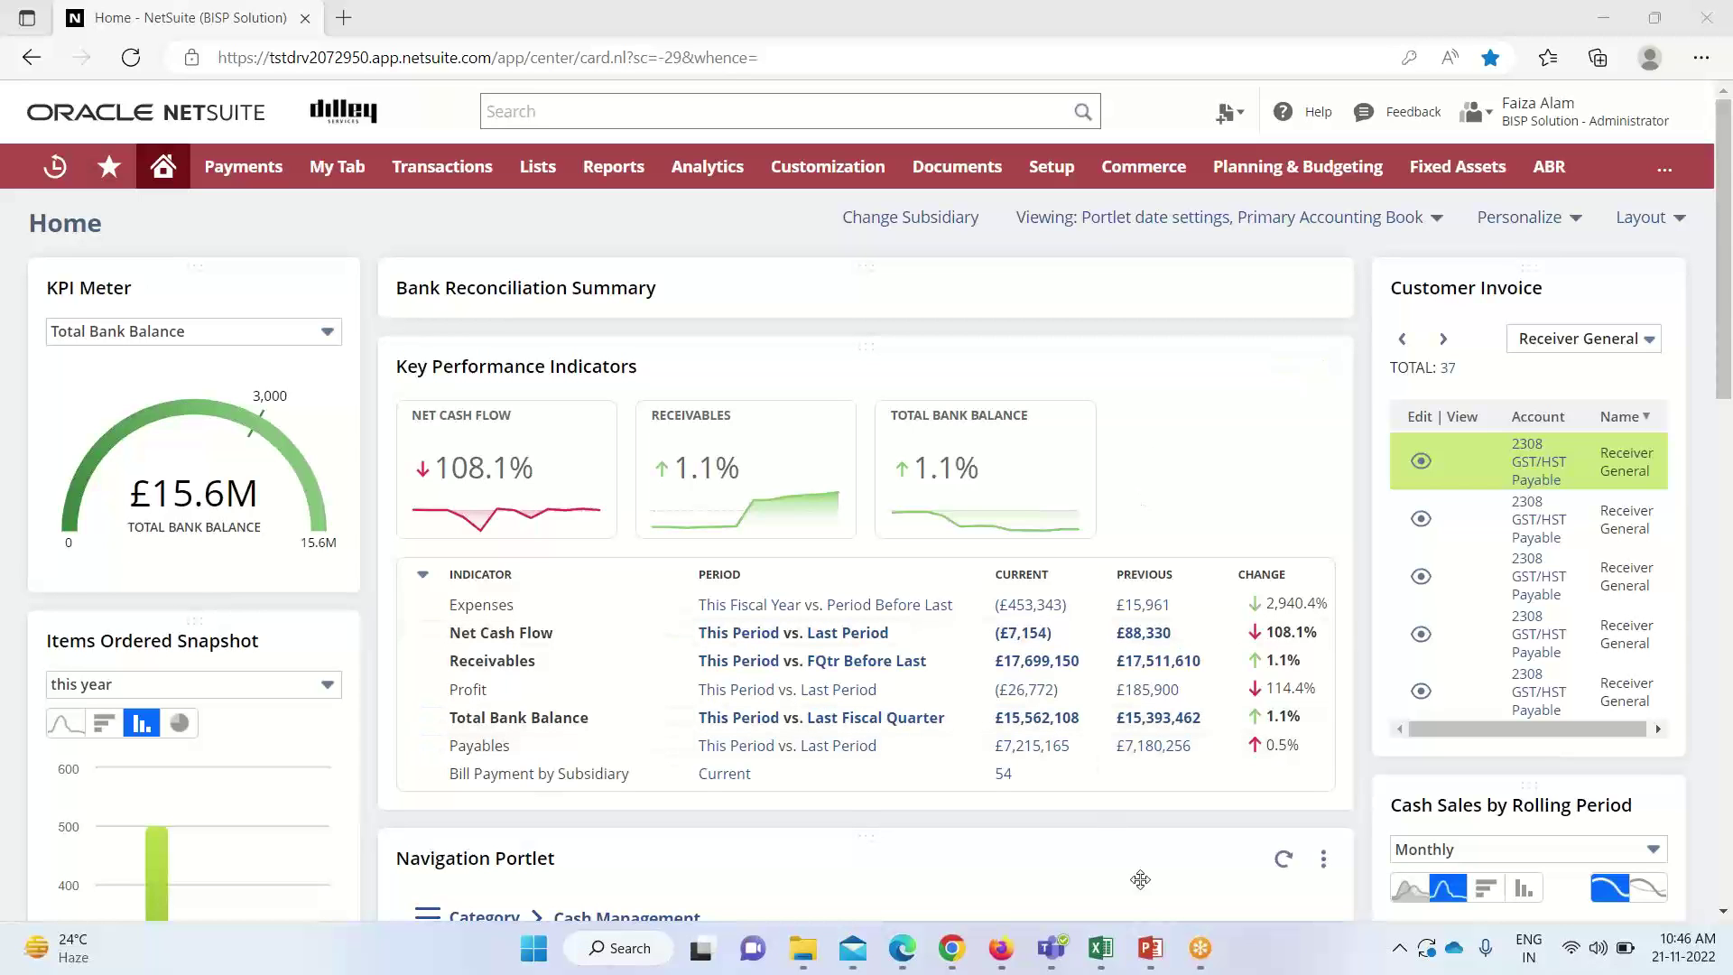
Bring the Employee Import sheet forward to review its five employee rows
{"action": "left_click", "coordinate": [1101, 948]}
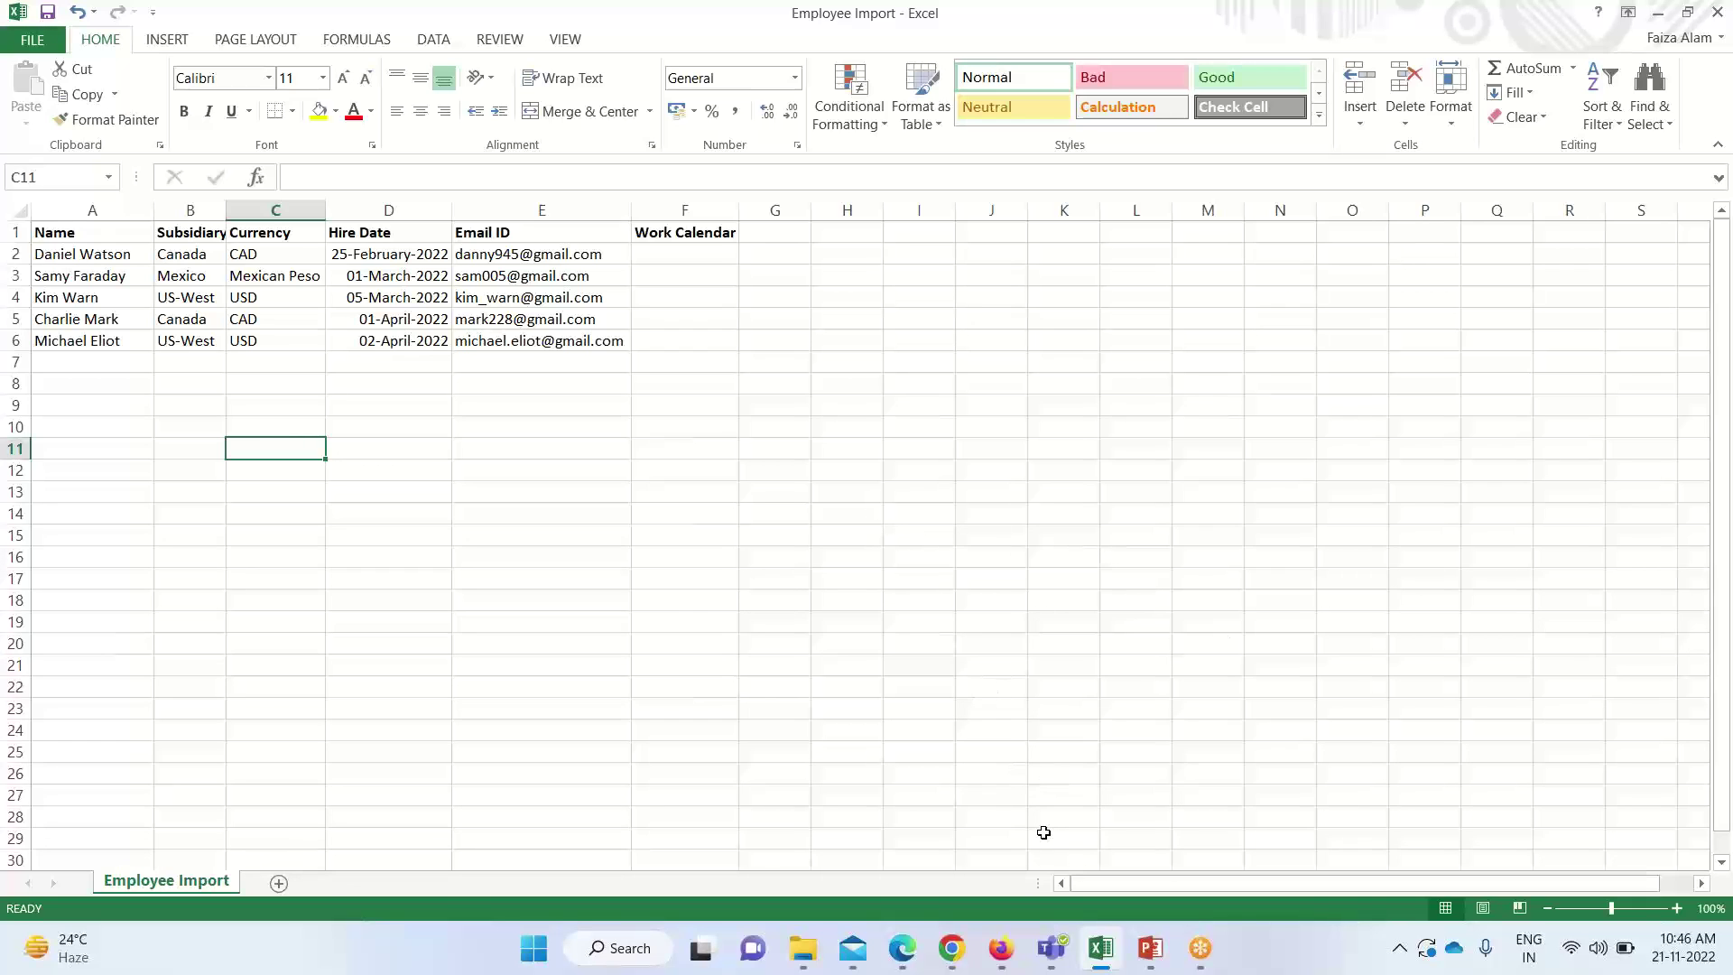
Return to NetSuite and launch the Import CSV Records assistant
{"action": "left_click", "coordinate": [902, 948]}
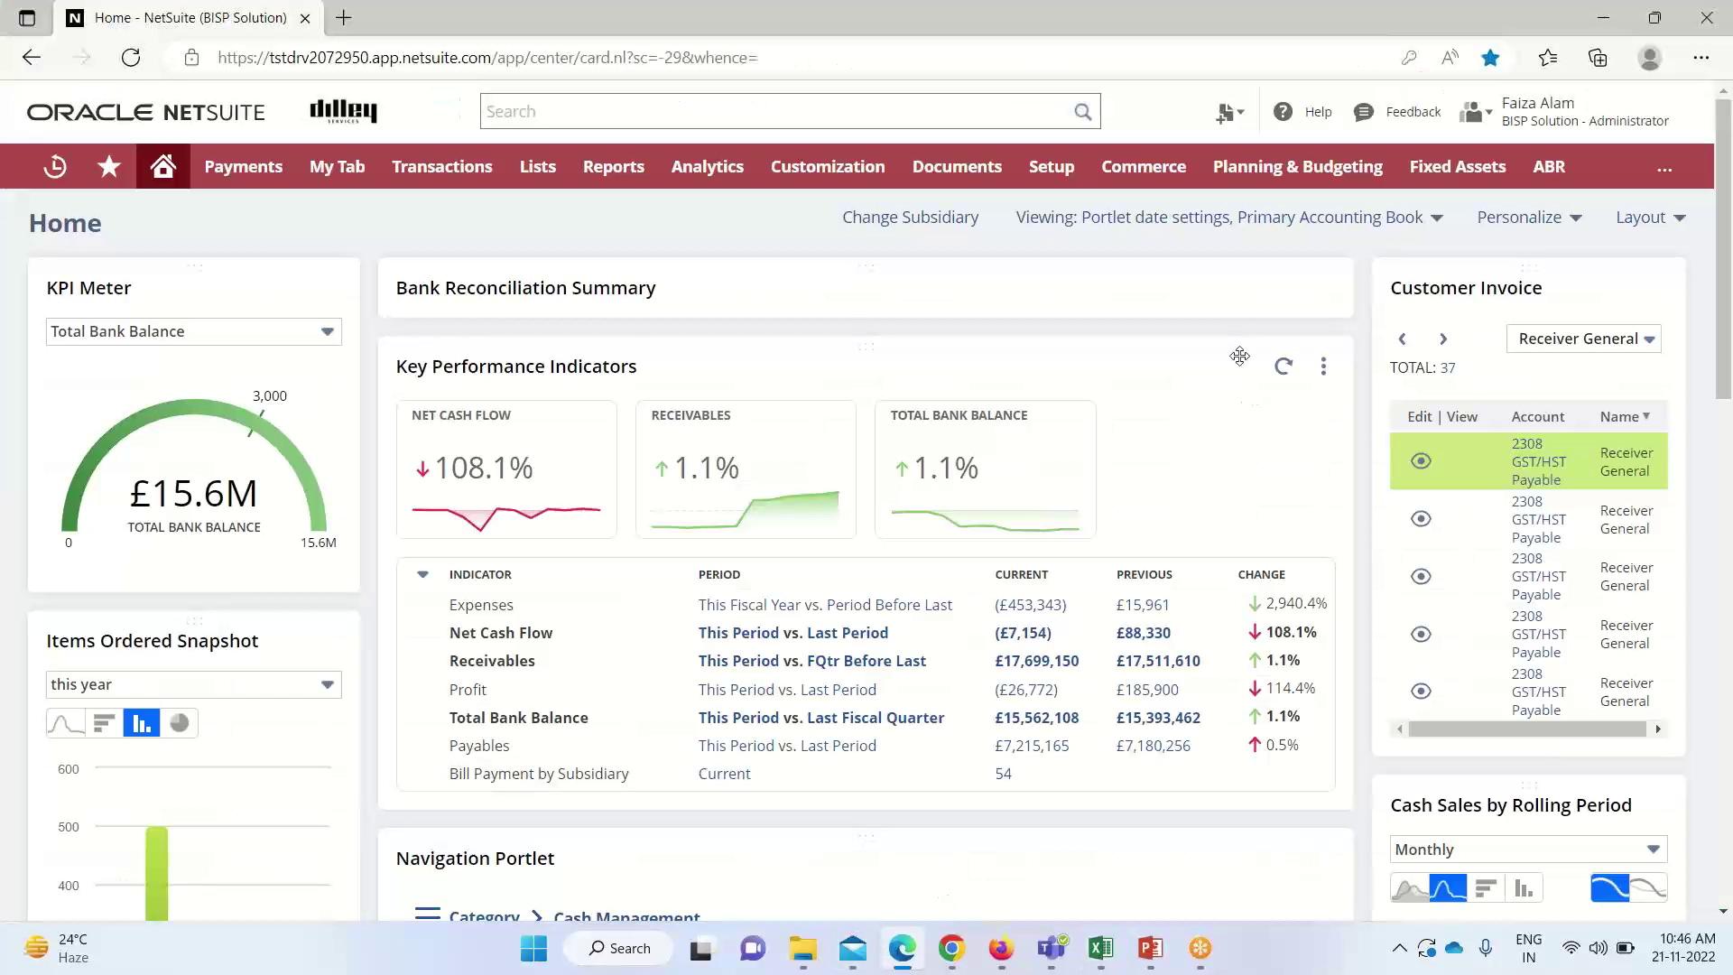
{"action": "mouse_move", "coordinate": [1050, 163]}
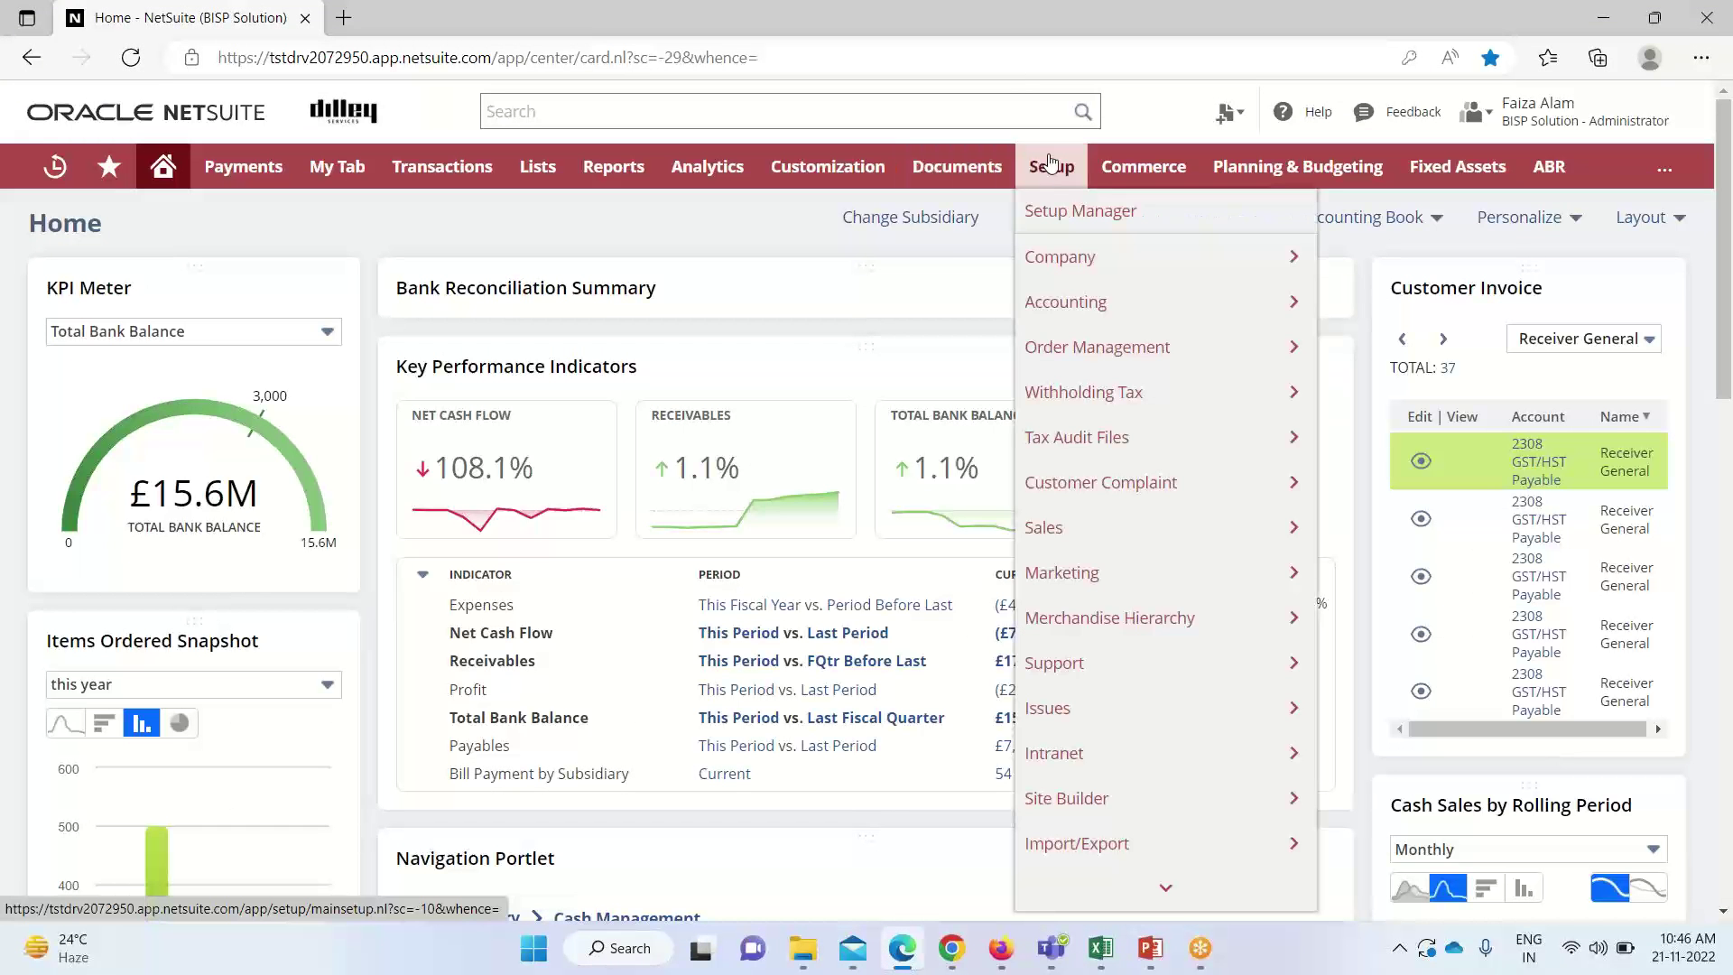
{"action": "mouse_move", "coordinate": [1134, 843]}
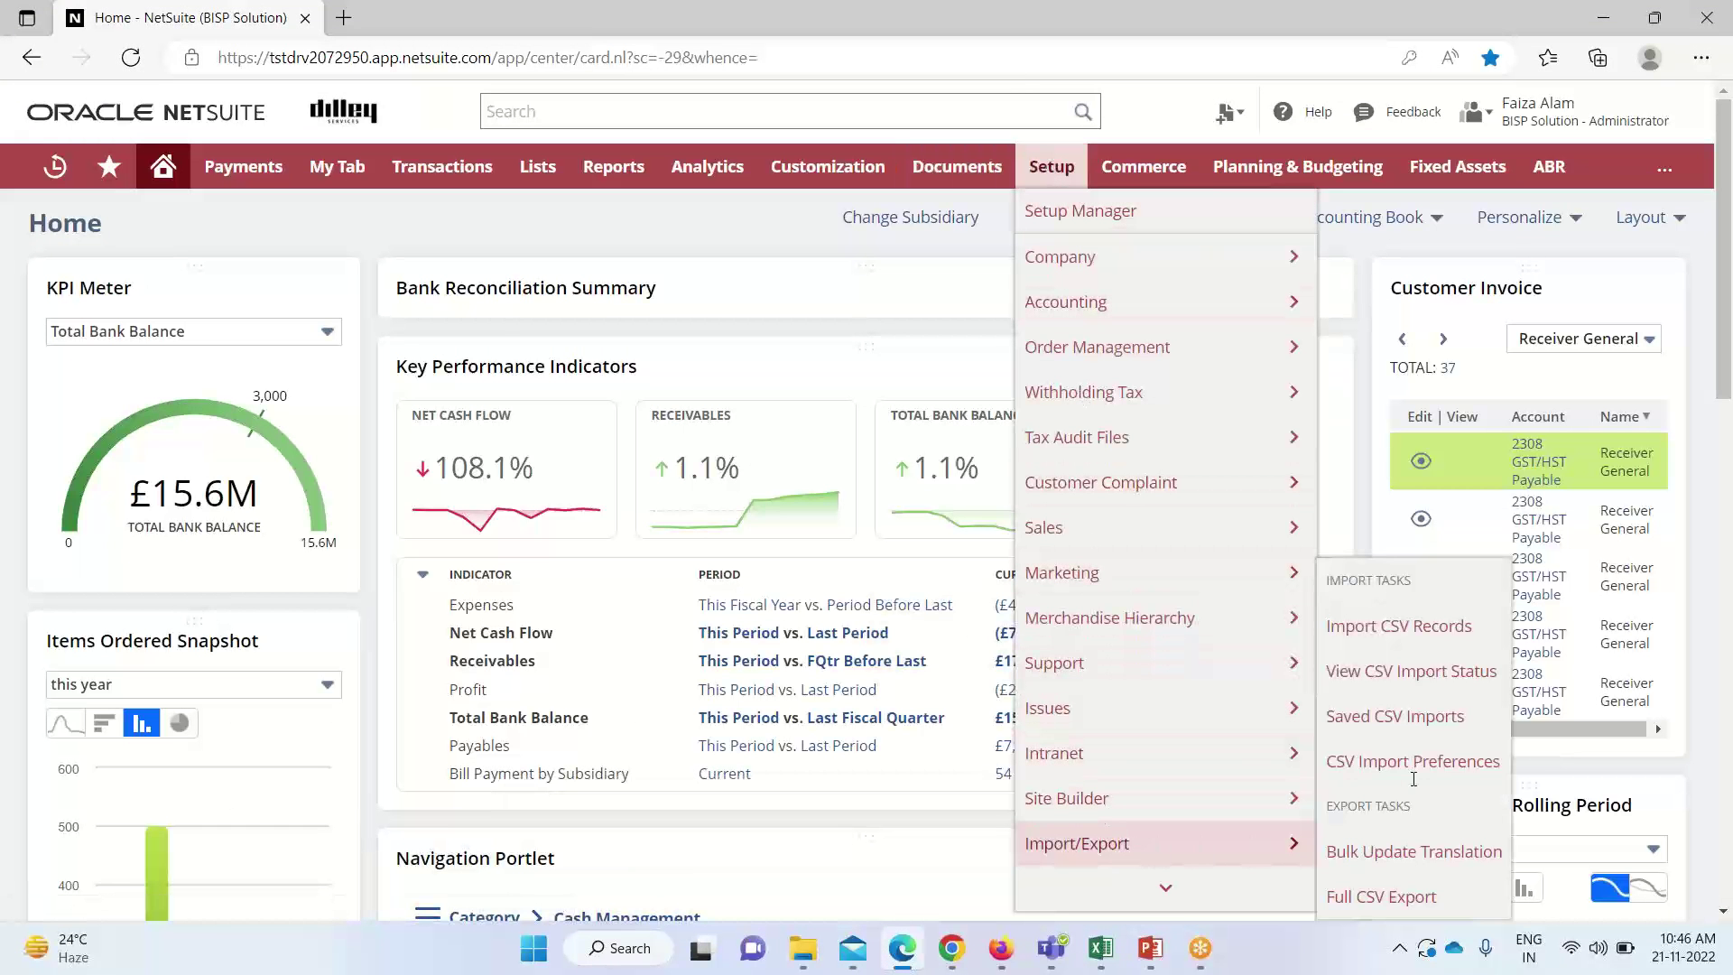
{"action": "left_click", "coordinate": [1455, 632]}
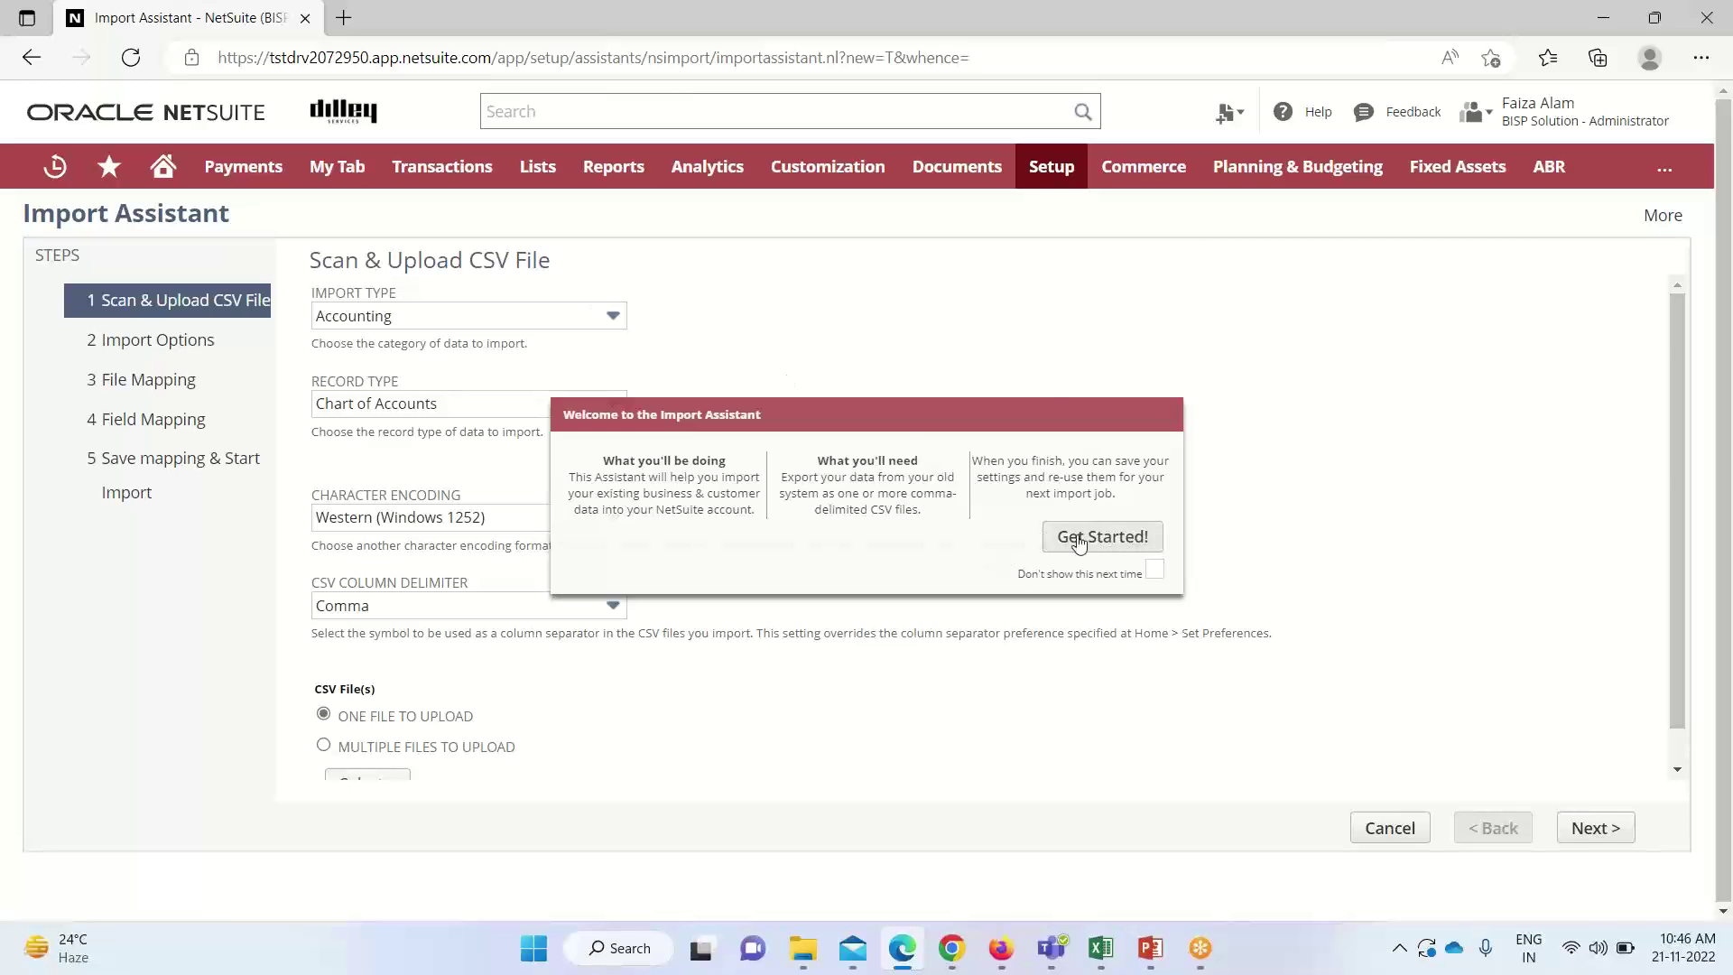
Dismiss the welcome message and set the import type to Employees
{"action": "left_click", "coordinate": [1086, 539]}
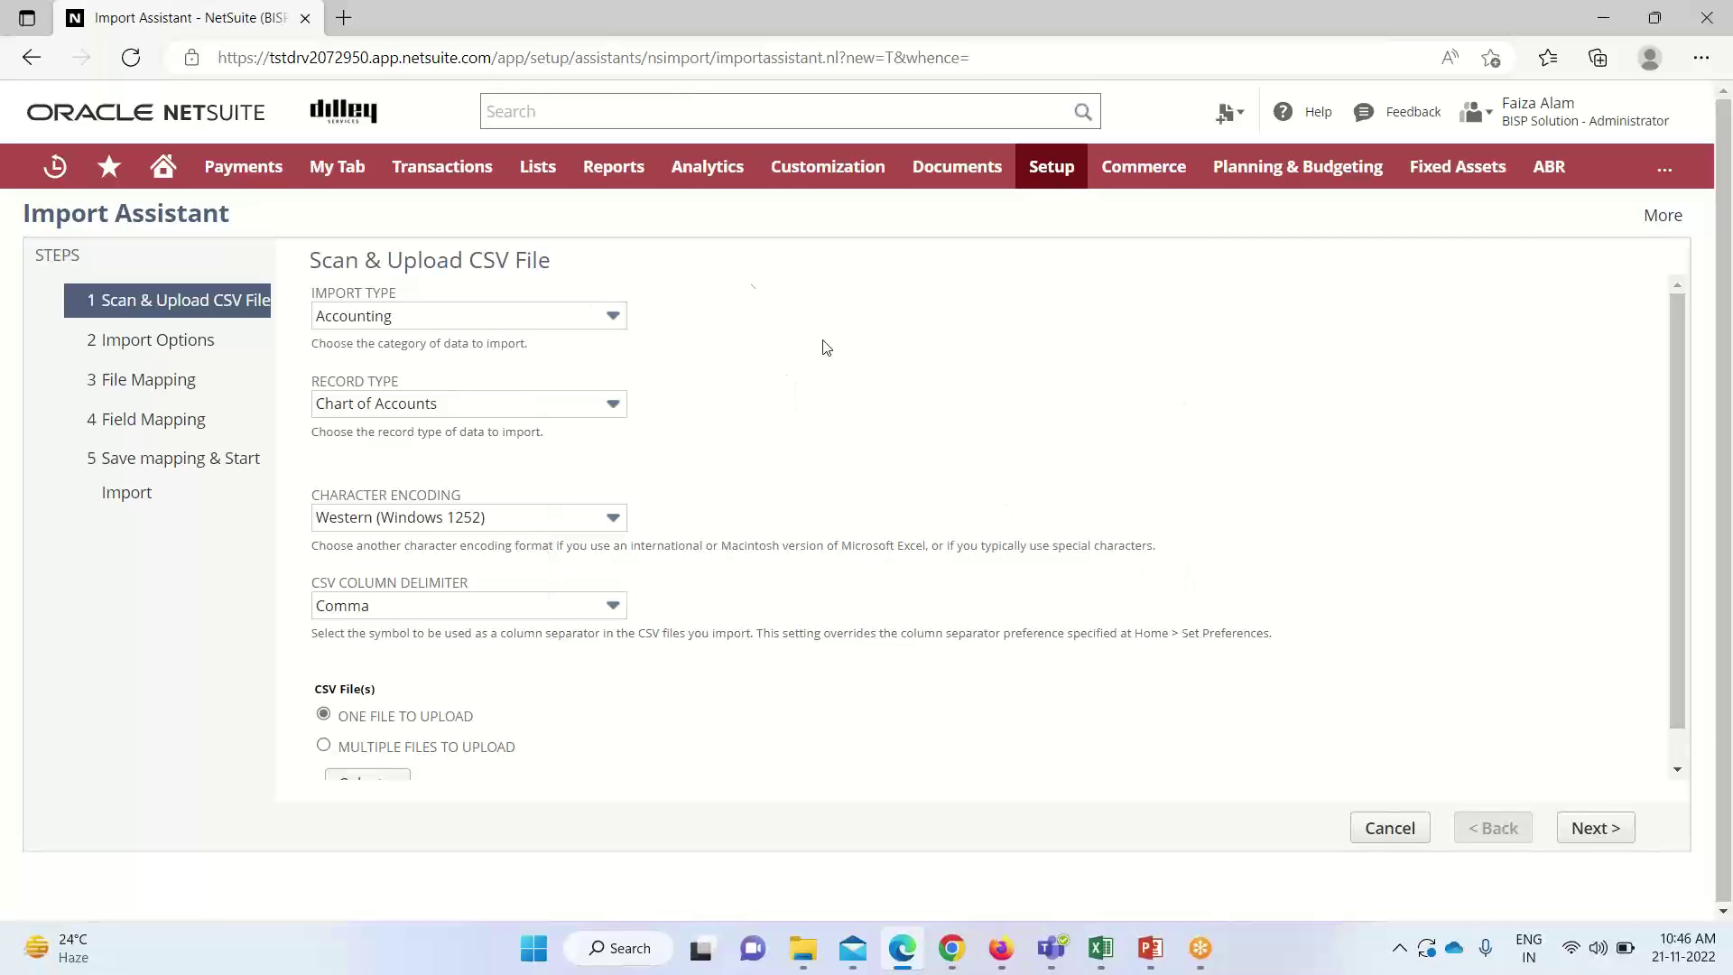
{"action": "left_click", "coordinate": [616, 316]}
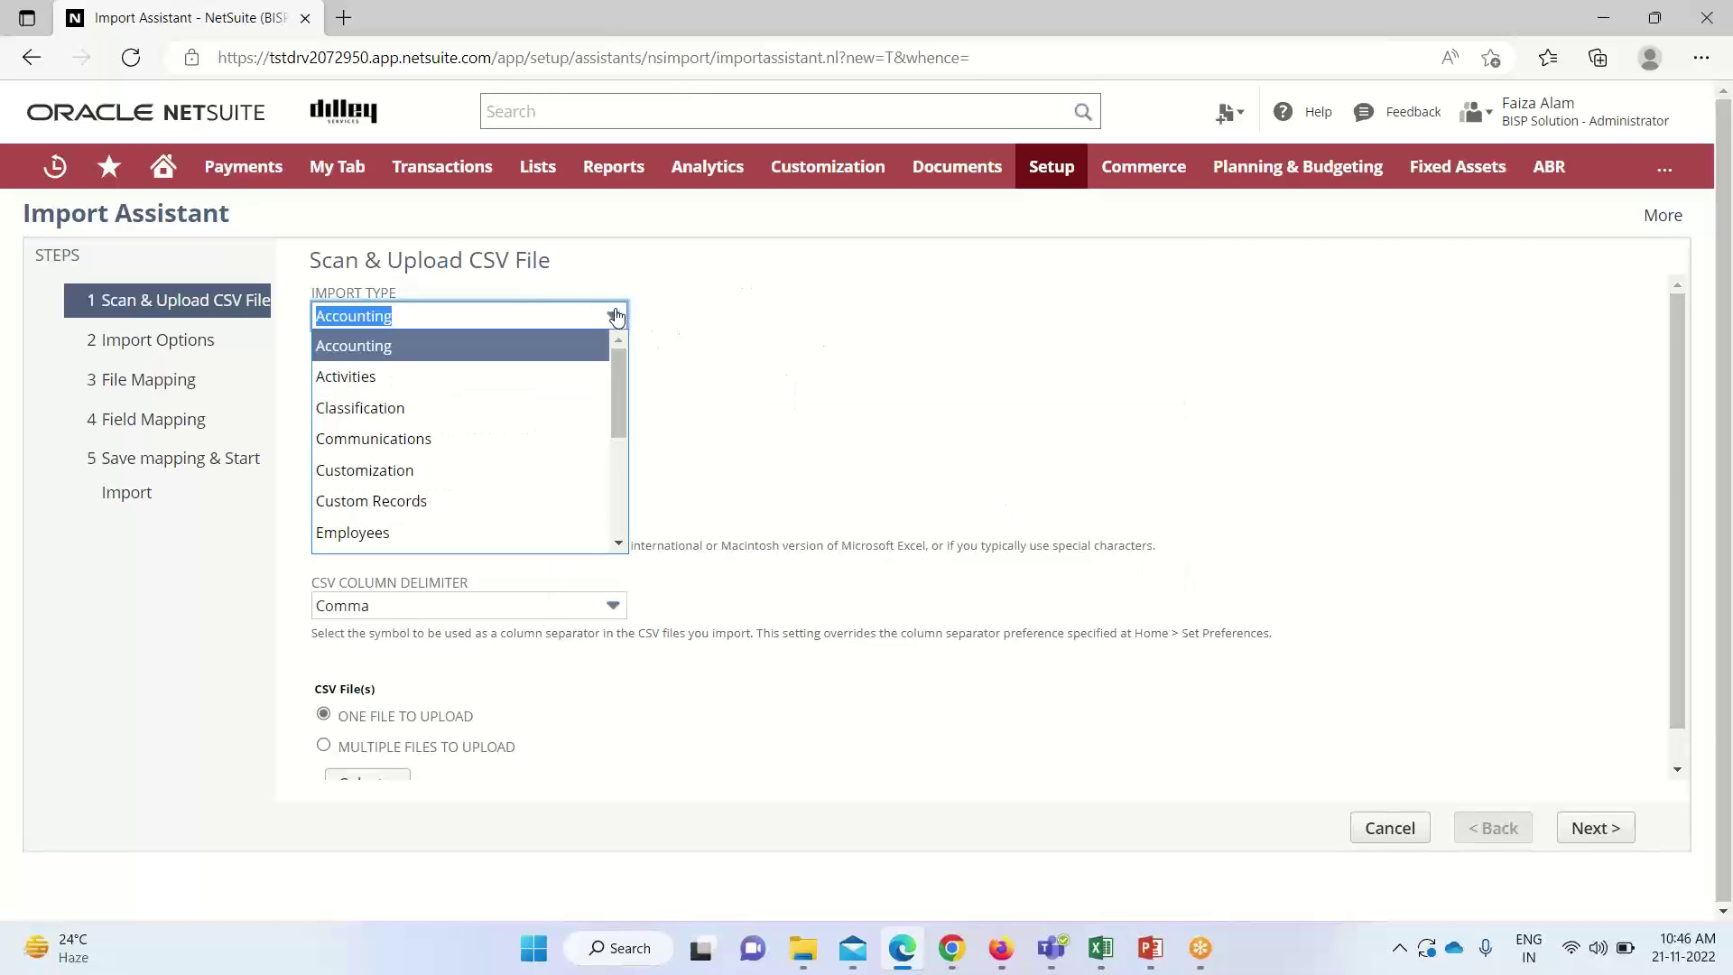
{"action": "left_click", "coordinate": [526, 535]}
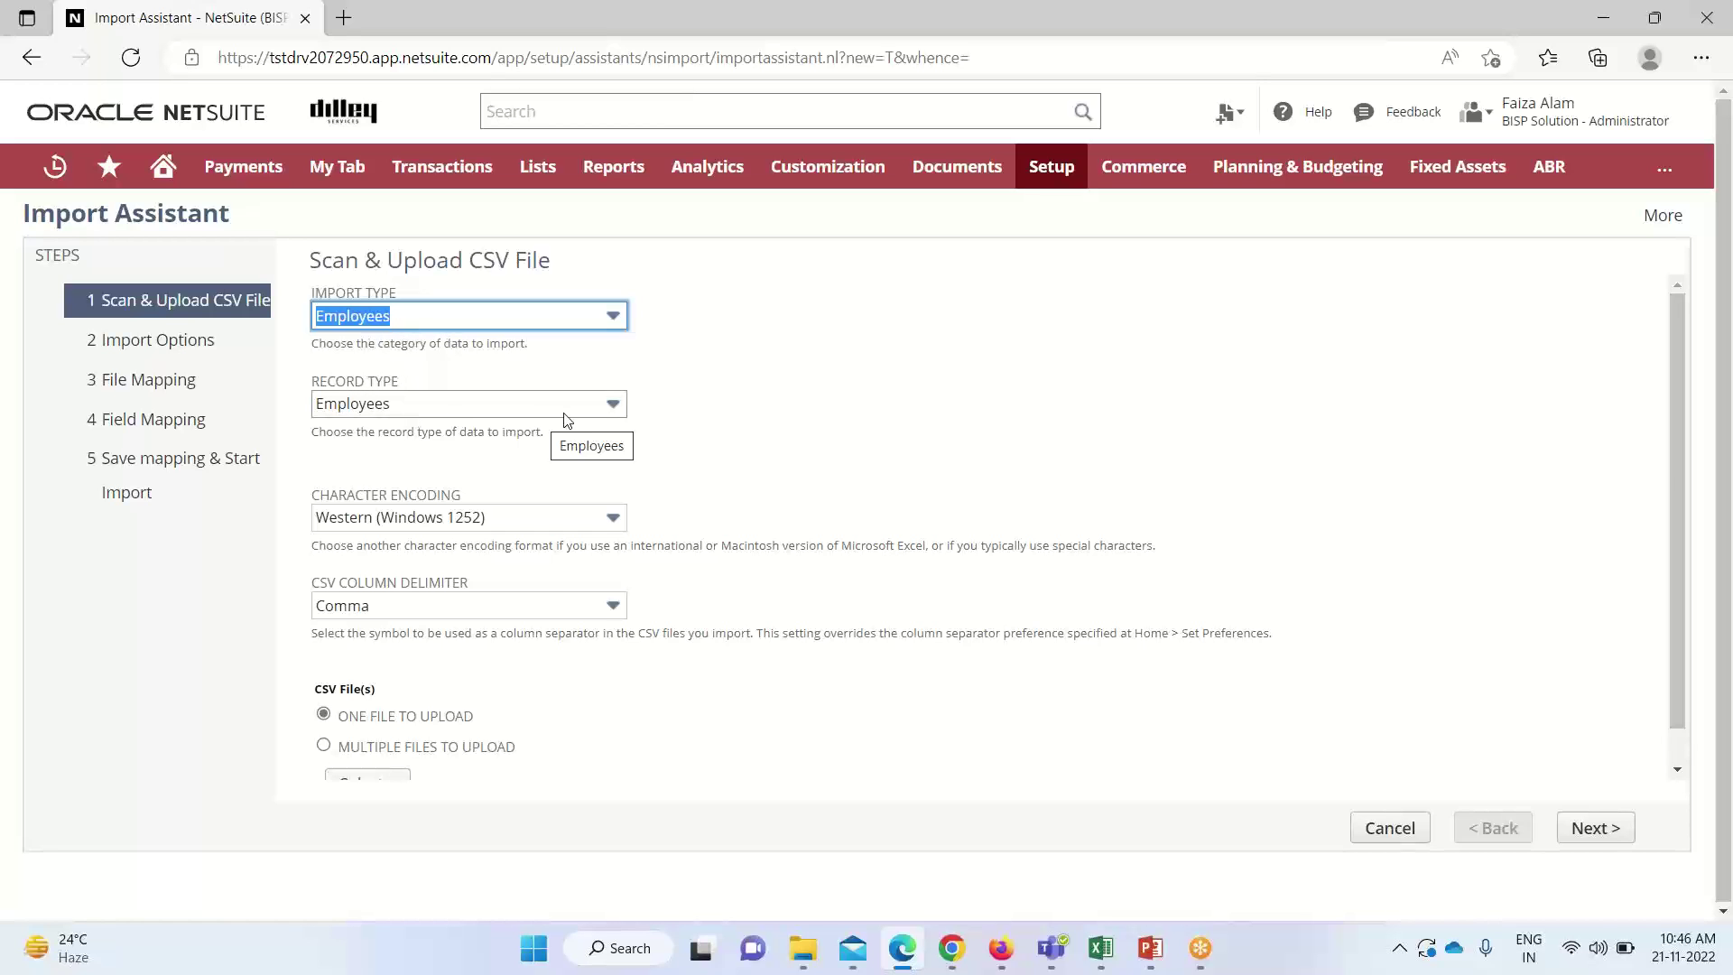
{"action": "scroll", "coordinate": [613, 500], "scroll_direction": "down", "scroll_amount": 1}
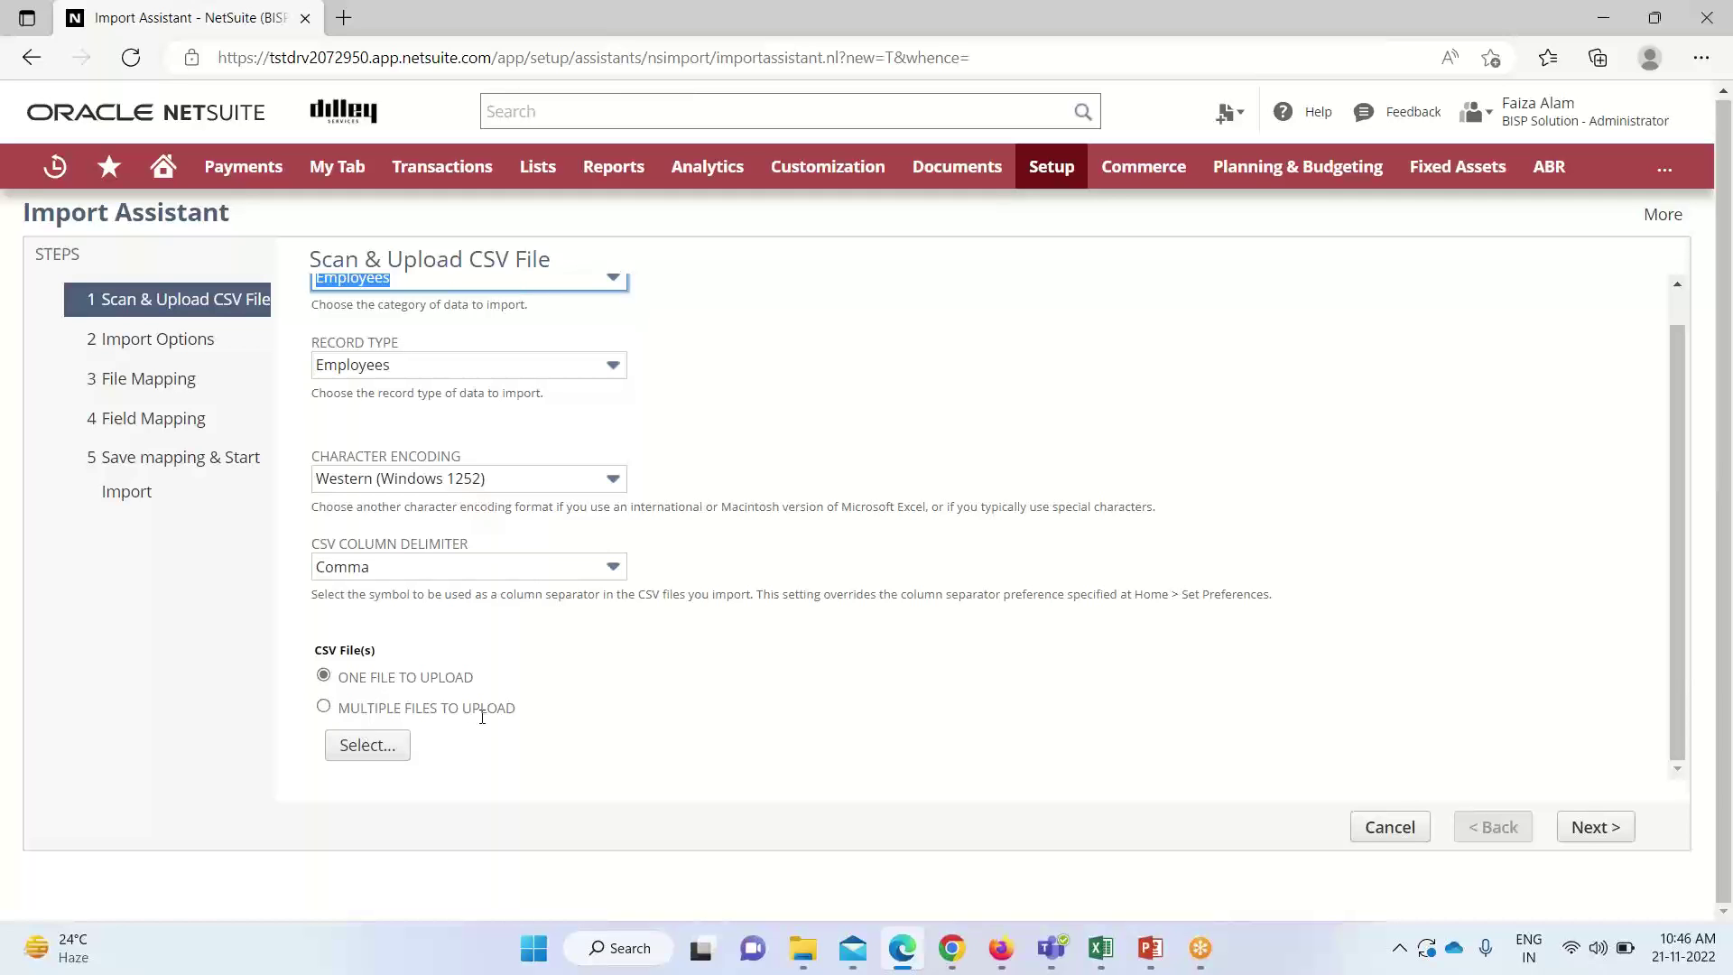
Attach Employee Import.csv from the Documents folder as the upload file
{"action": "left_click", "coordinate": [356, 745]}
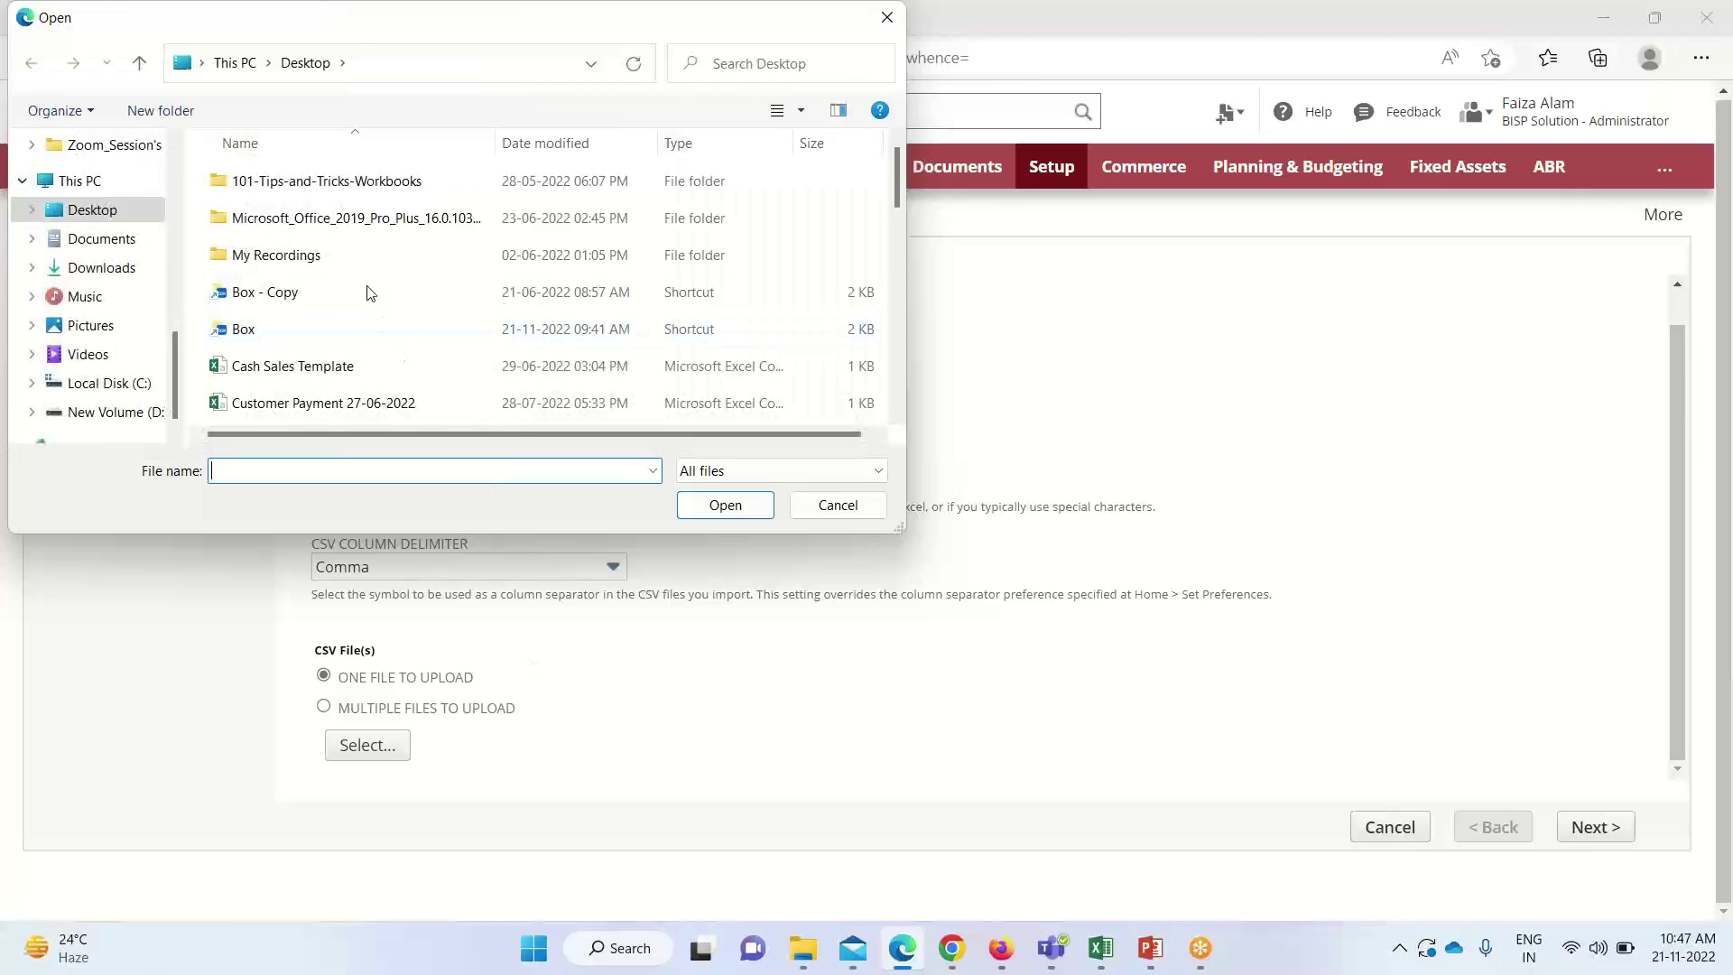
{"action": "scroll", "coordinate": [99, 226], "scroll_direction": "up", "scroll_amount": 1}
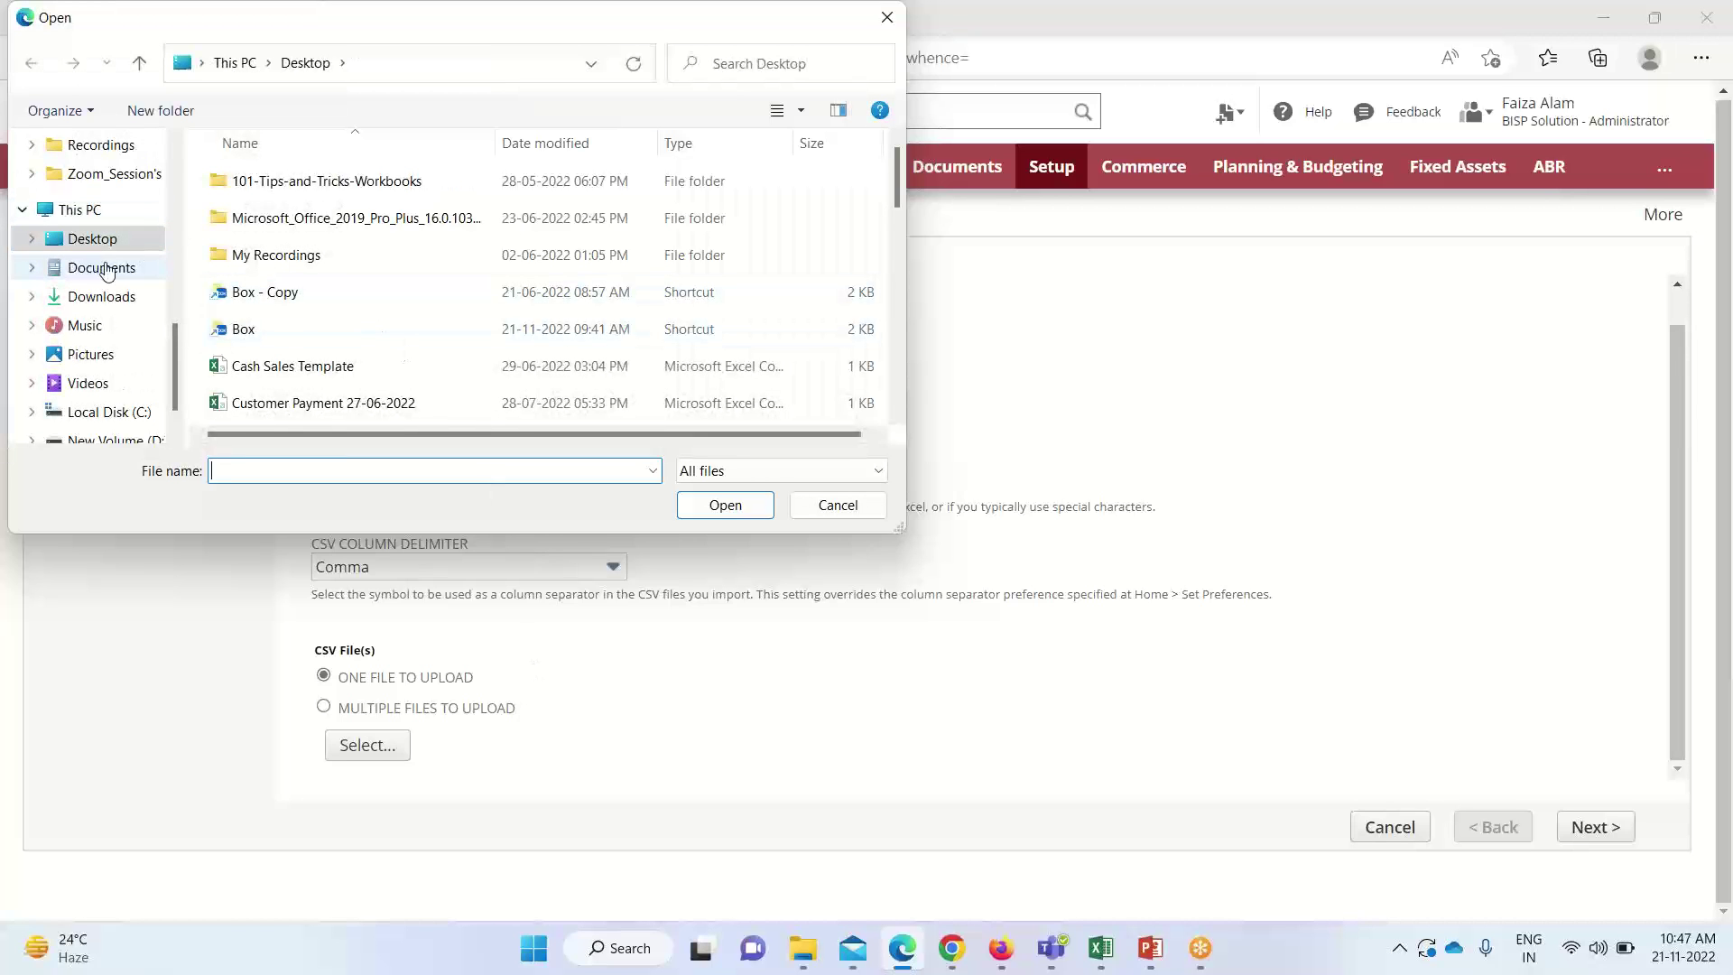
{"action": "left_click", "coordinate": [117, 242]}
{"action": "scroll", "coordinate": [117, 239], "scroll_direction": "up", "scroll_amount": 5}
{"action": "scroll", "coordinate": [122, 232], "scroll_direction": "up", "scroll_amount": 3}
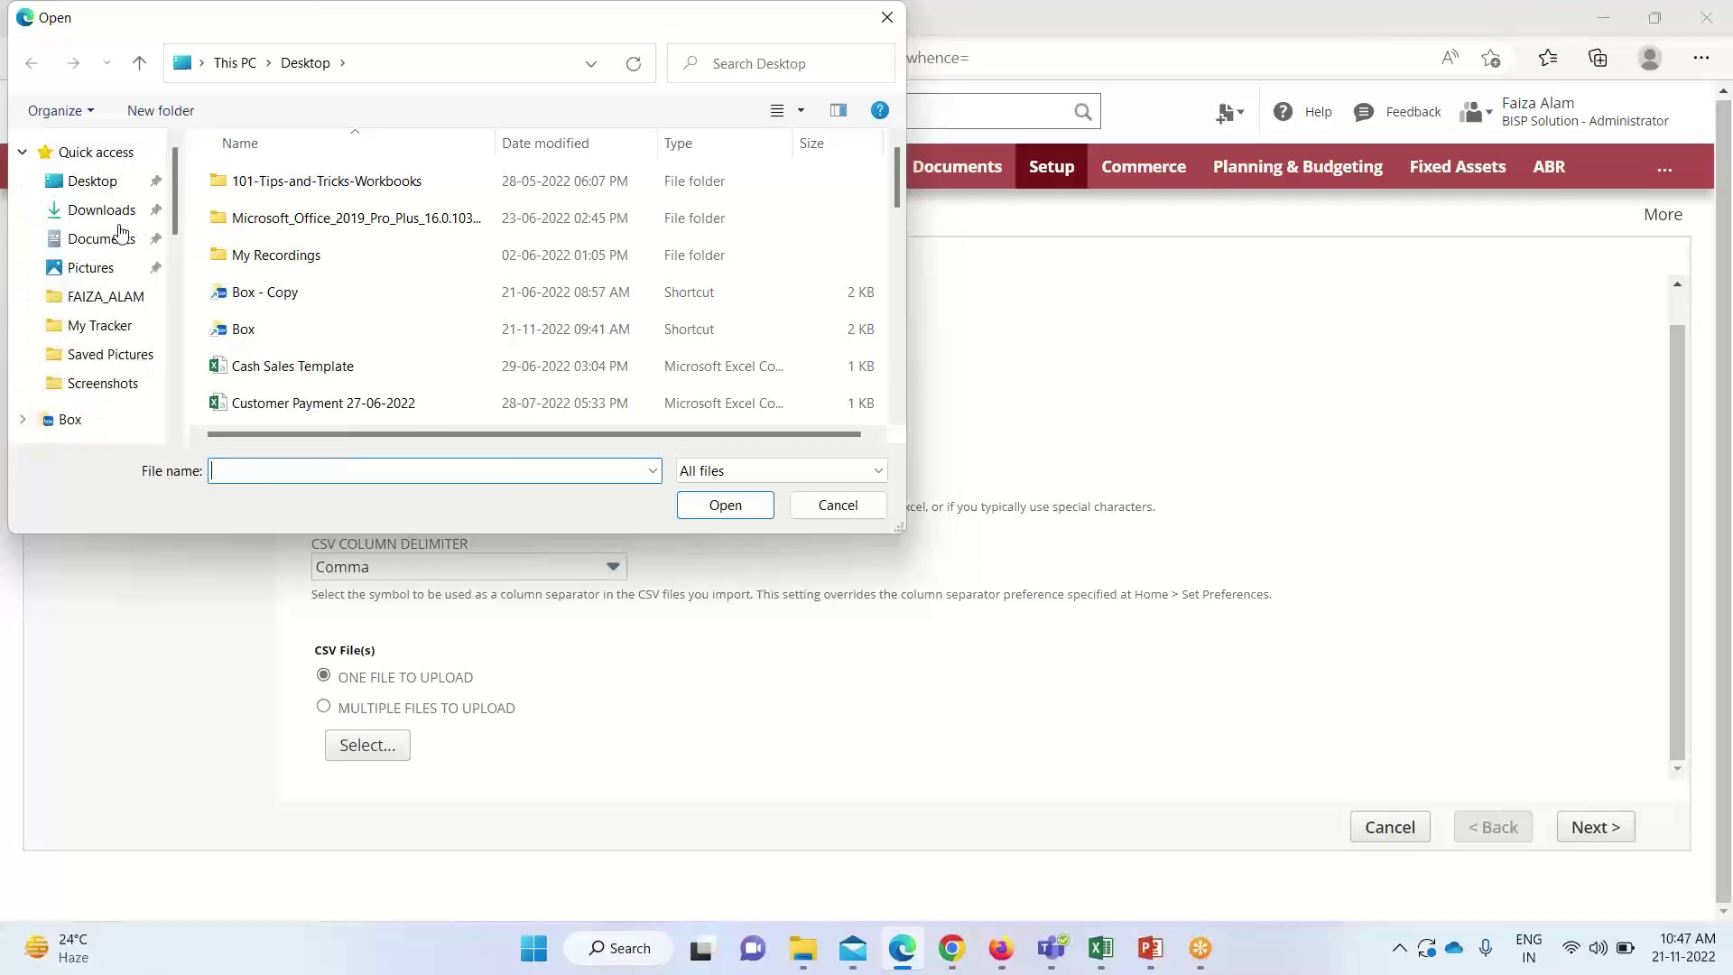
{"action": "left_click", "coordinate": [122, 242]}
{"action": "scroll", "coordinate": [357, 271], "scroll_direction": "down", "scroll_amount": 5}
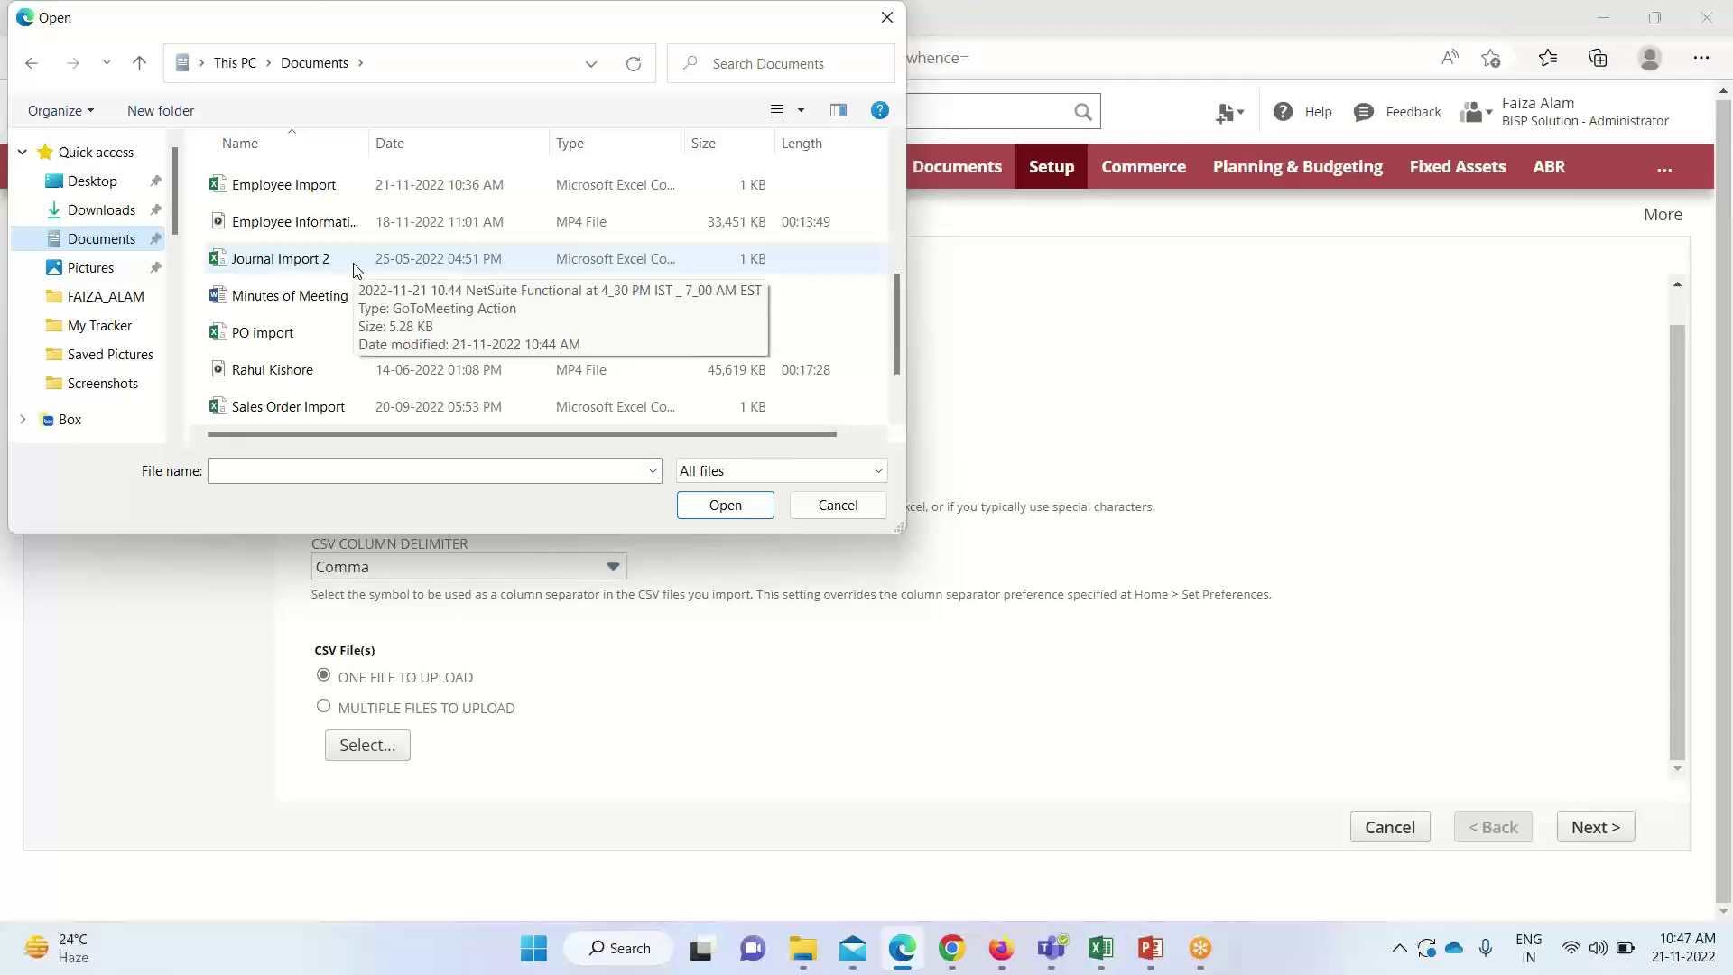
{"action": "left_click", "coordinate": [332, 184]}
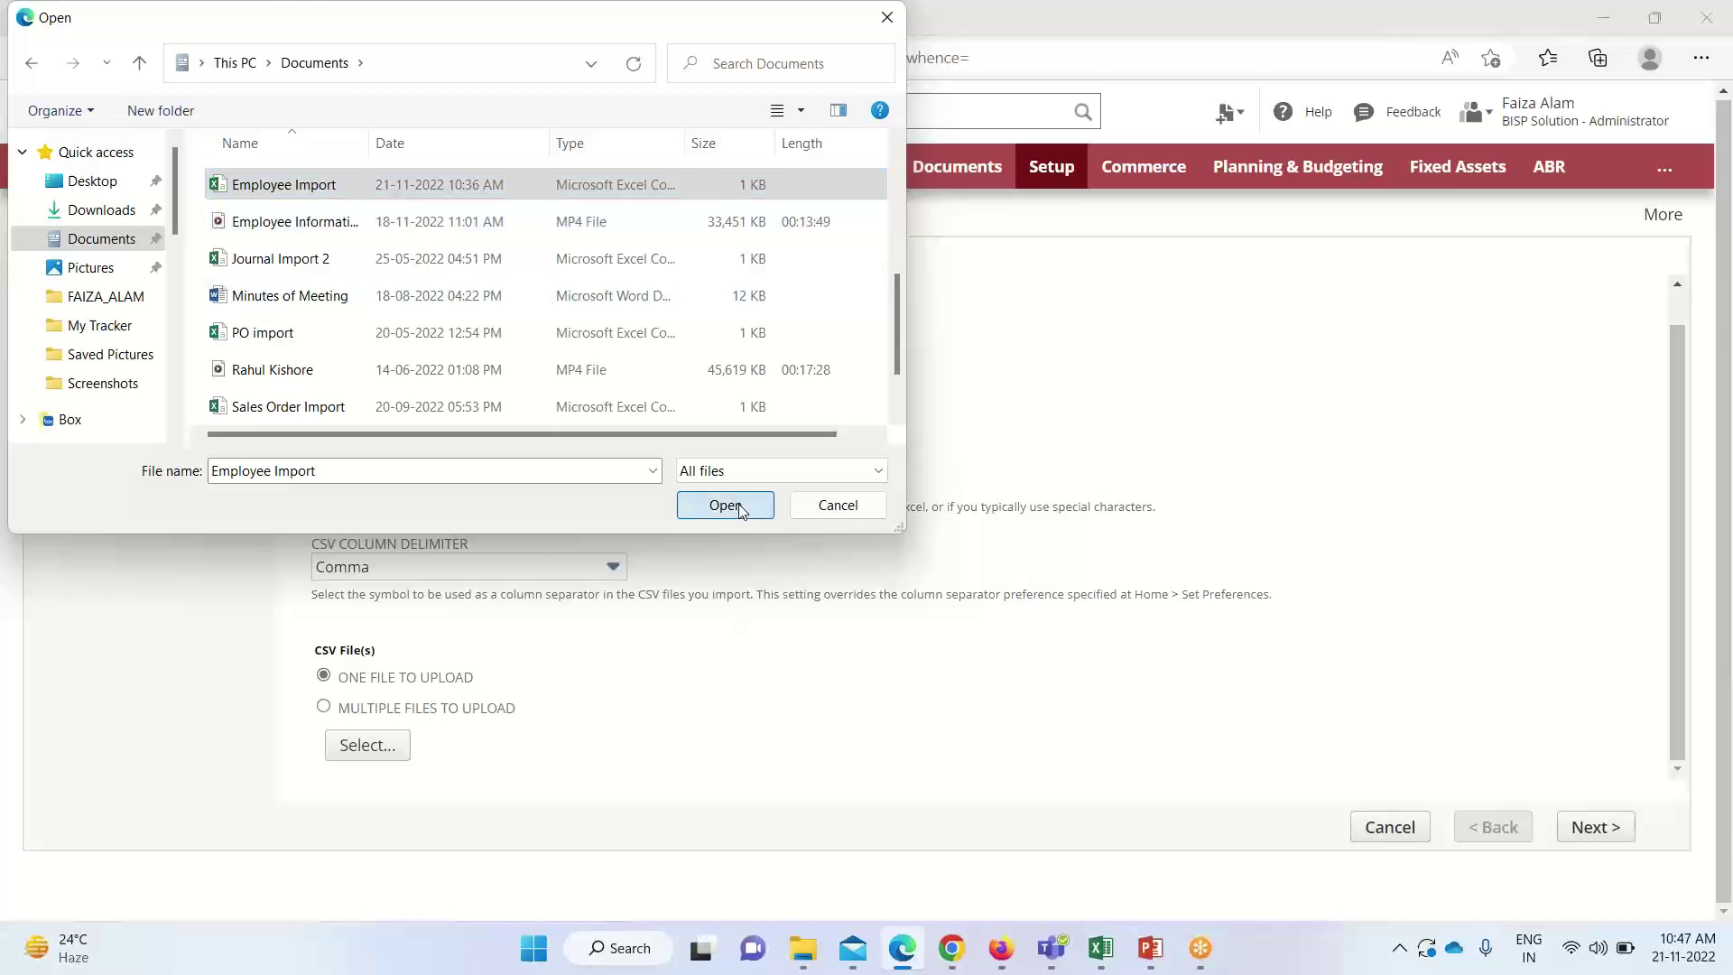
{"action": "left_click", "coordinate": [725, 504]}
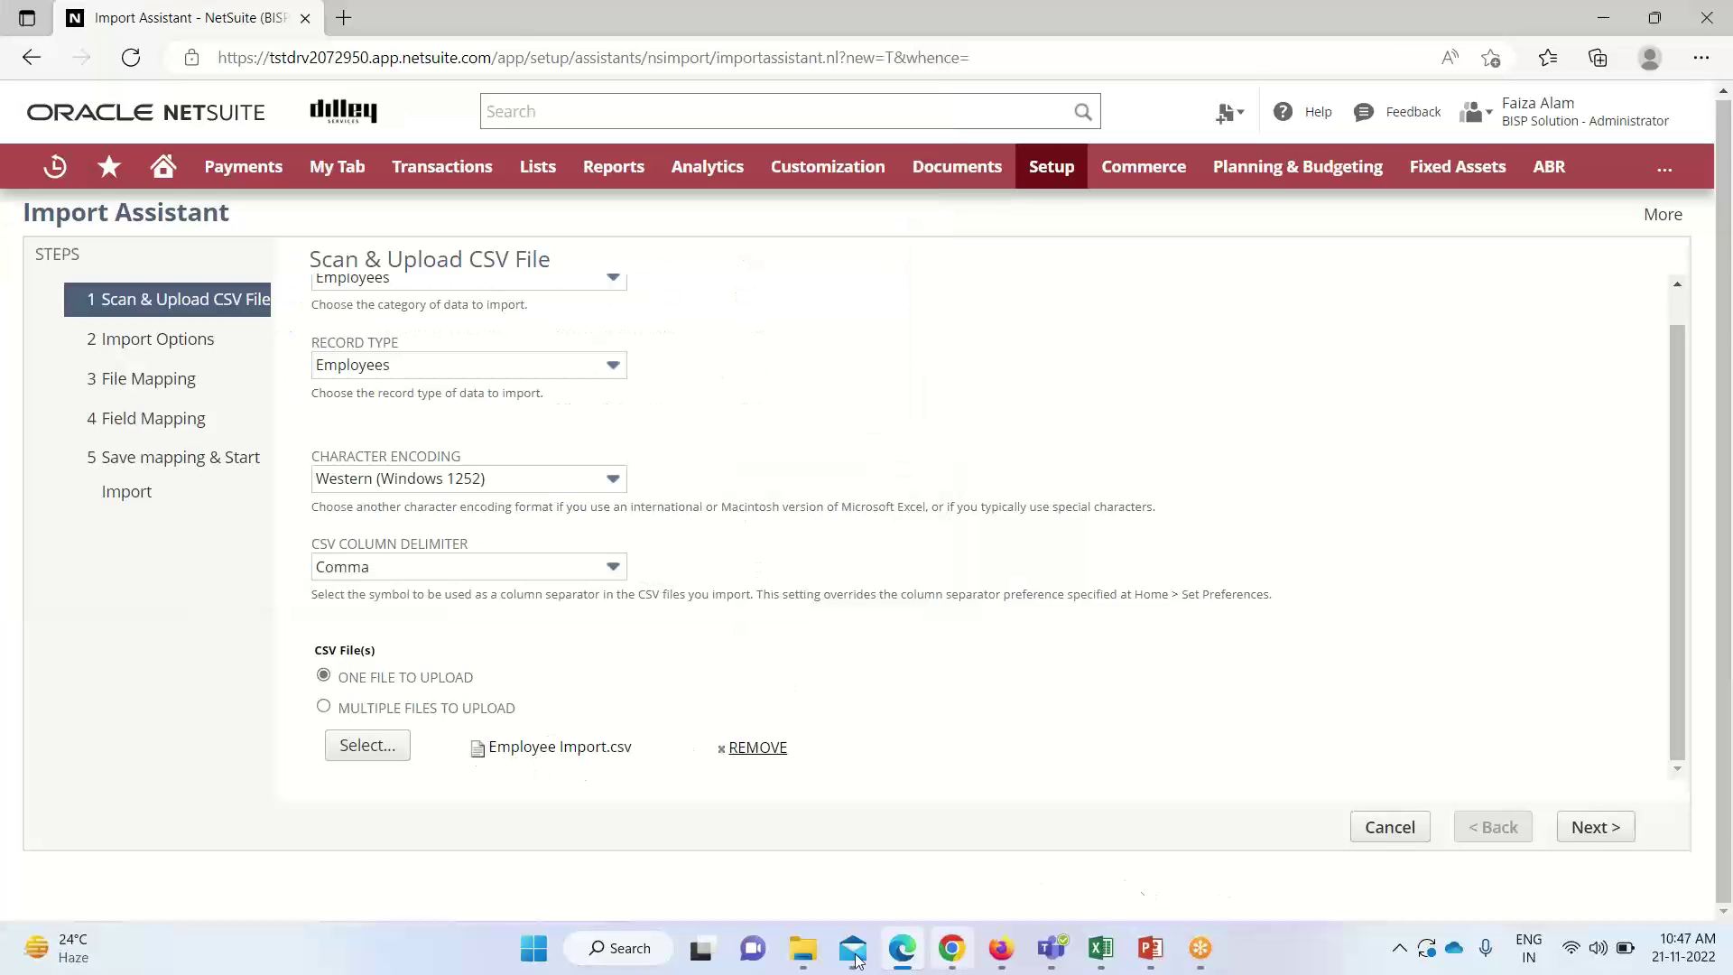
Keep ADD with the SuitePeople Employee Form, check Advanced Options, and reach Field Mapping
{"action": "left_click", "coordinate": [1576, 824]}
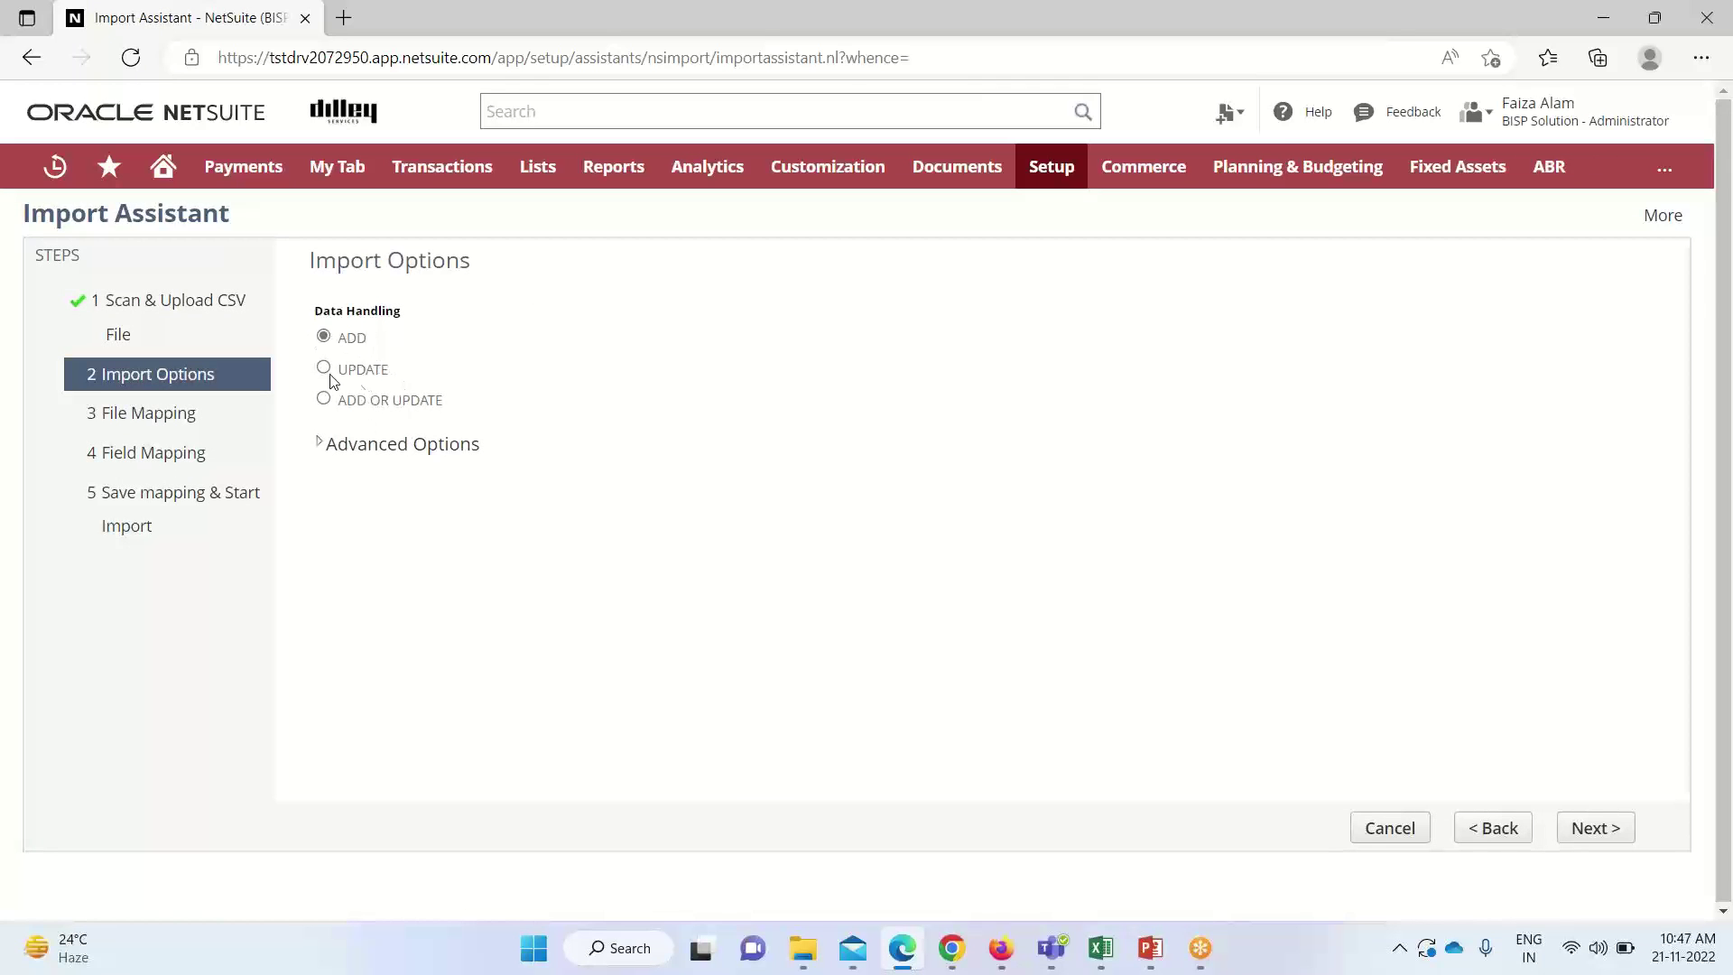
{"action": "left_click", "coordinate": [384, 446]}
{"action": "scroll", "coordinate": [622, 504], "scroll_direction": "down", "scroll_amount": 2}
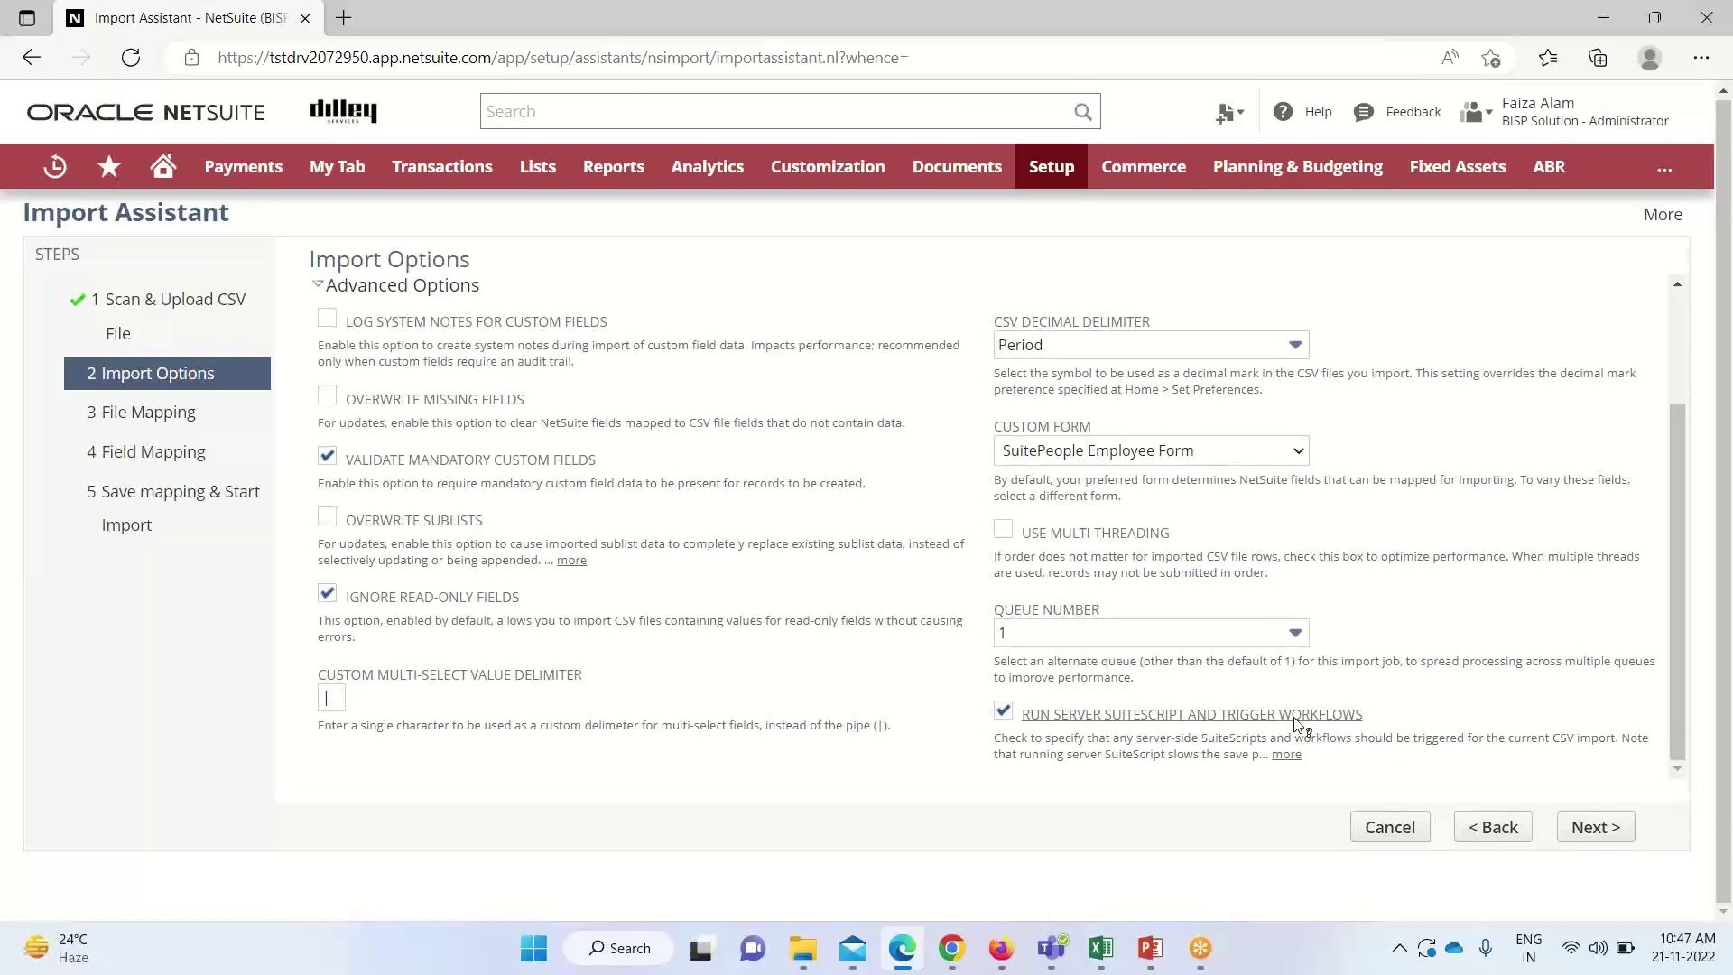
{"action": "scroll", "coordinate": [1431, 720], "scroll_direction": "up", "scroll_amount": 2}
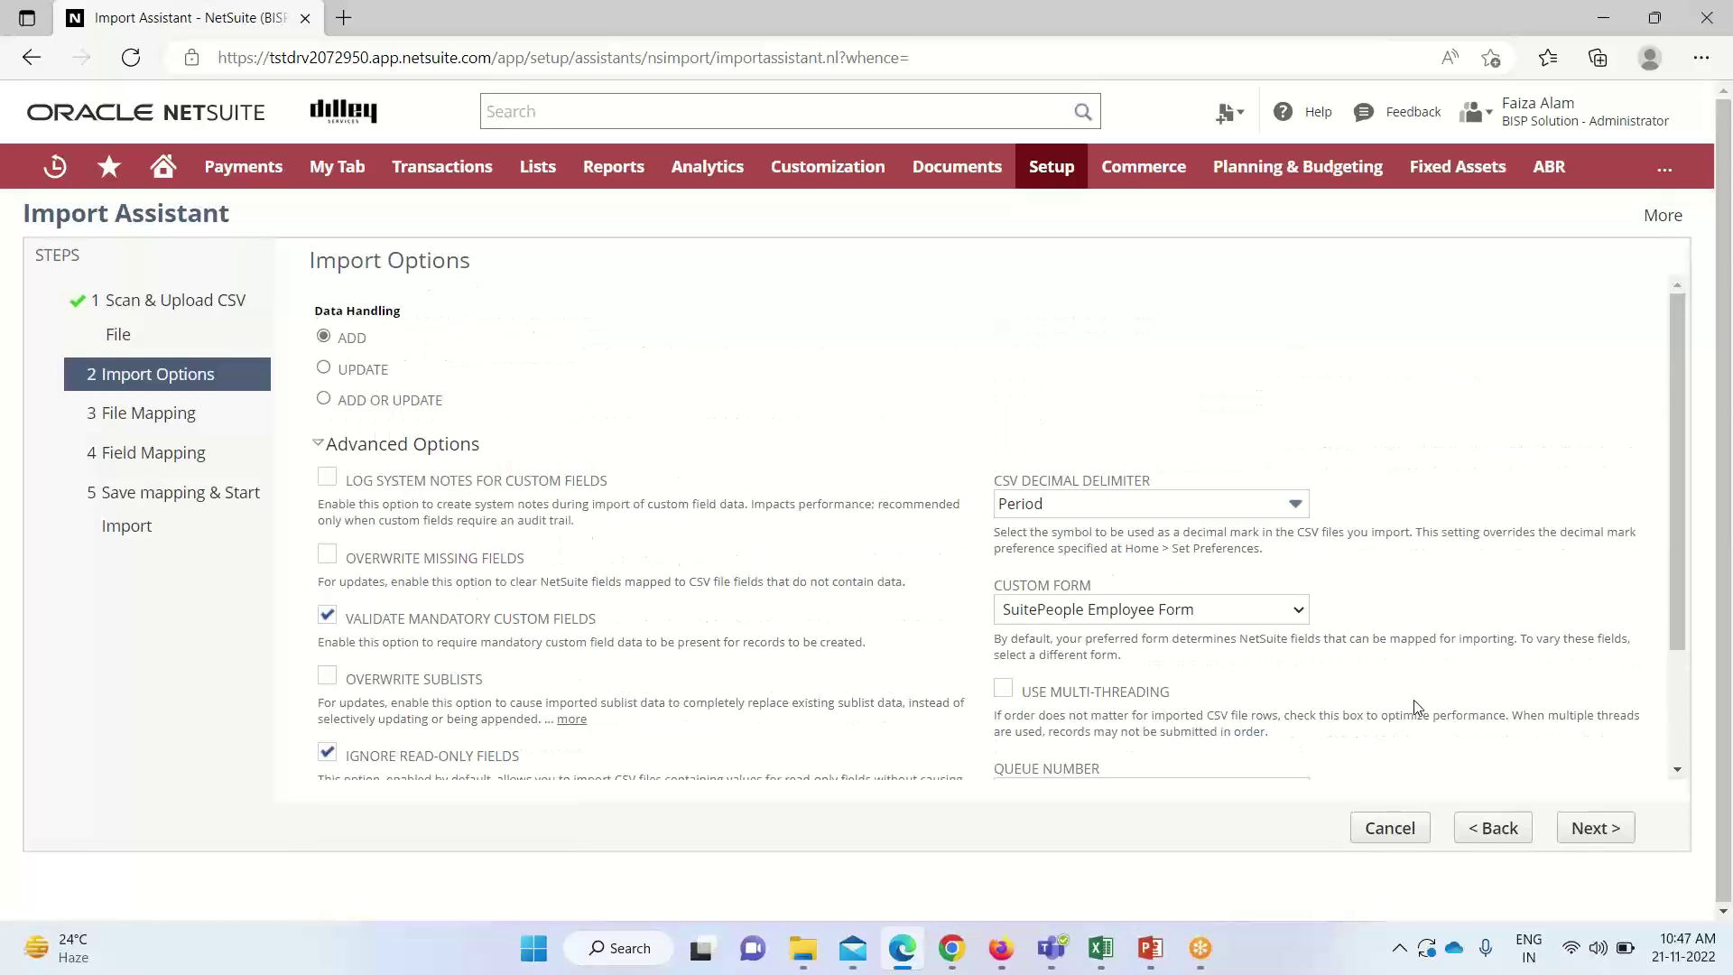
{"action": "left_click", "coordinate": [1594, 826]}
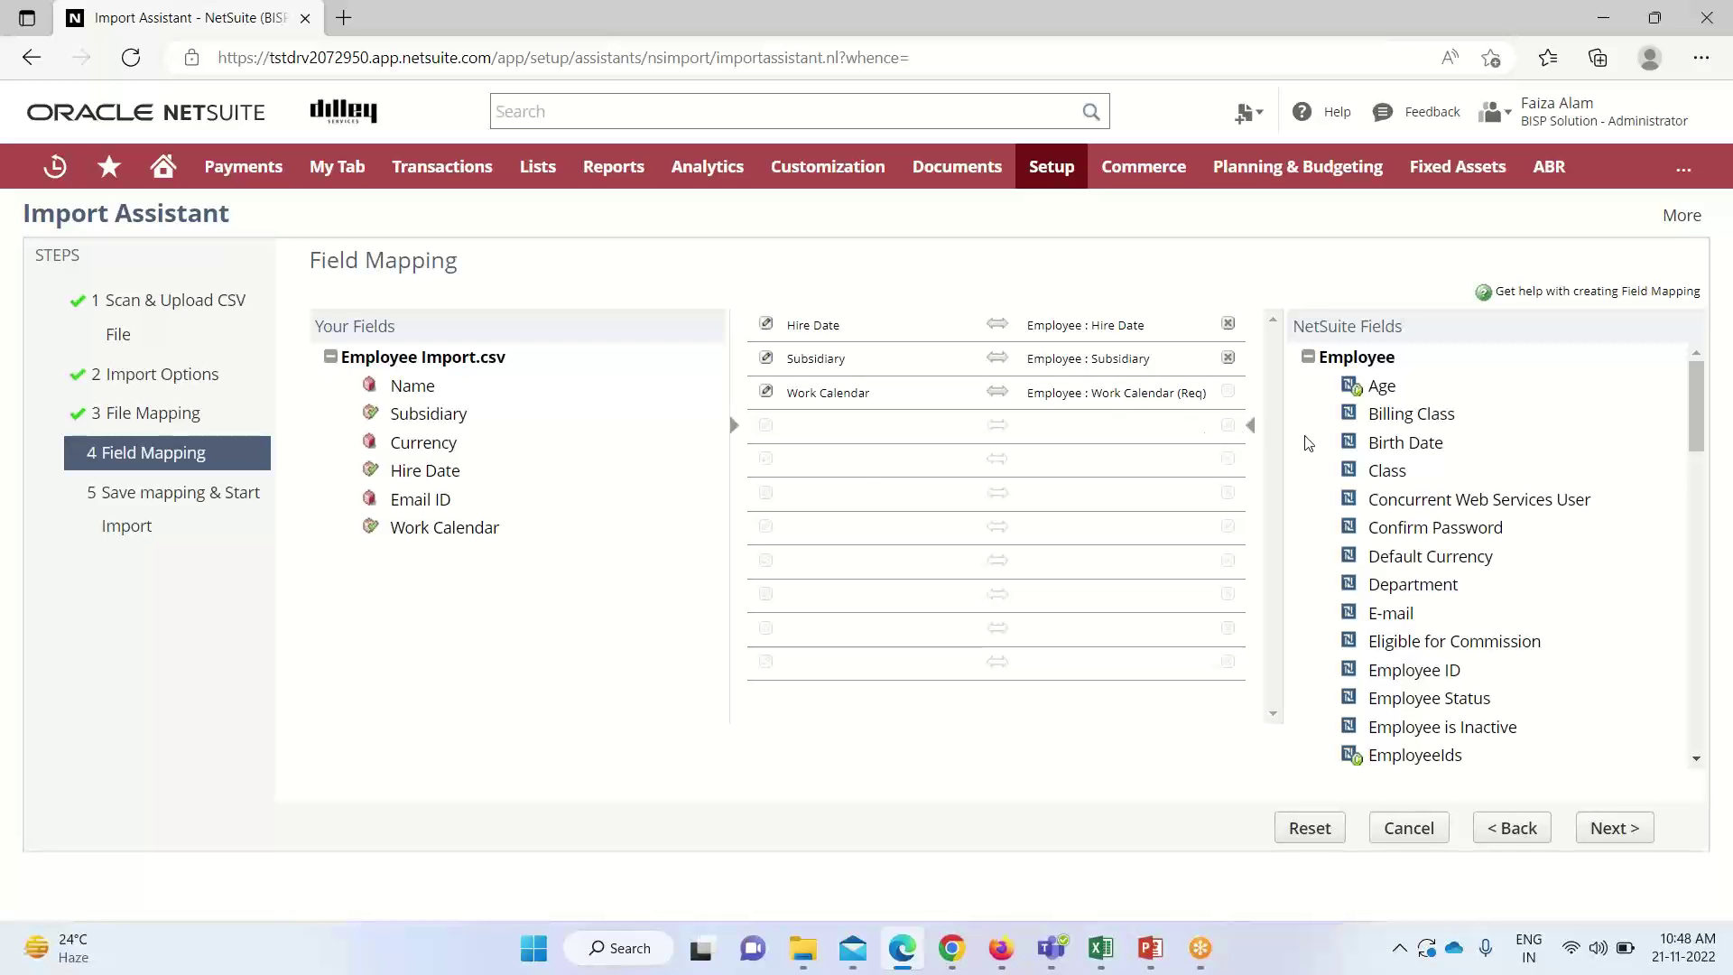
Add an Employee : First Name mapping row and pair it with the file's Name column
{"action": "scroll", "coordinate": [1416, 755], "scroll_direction": "down", "scroll_amount": 2}
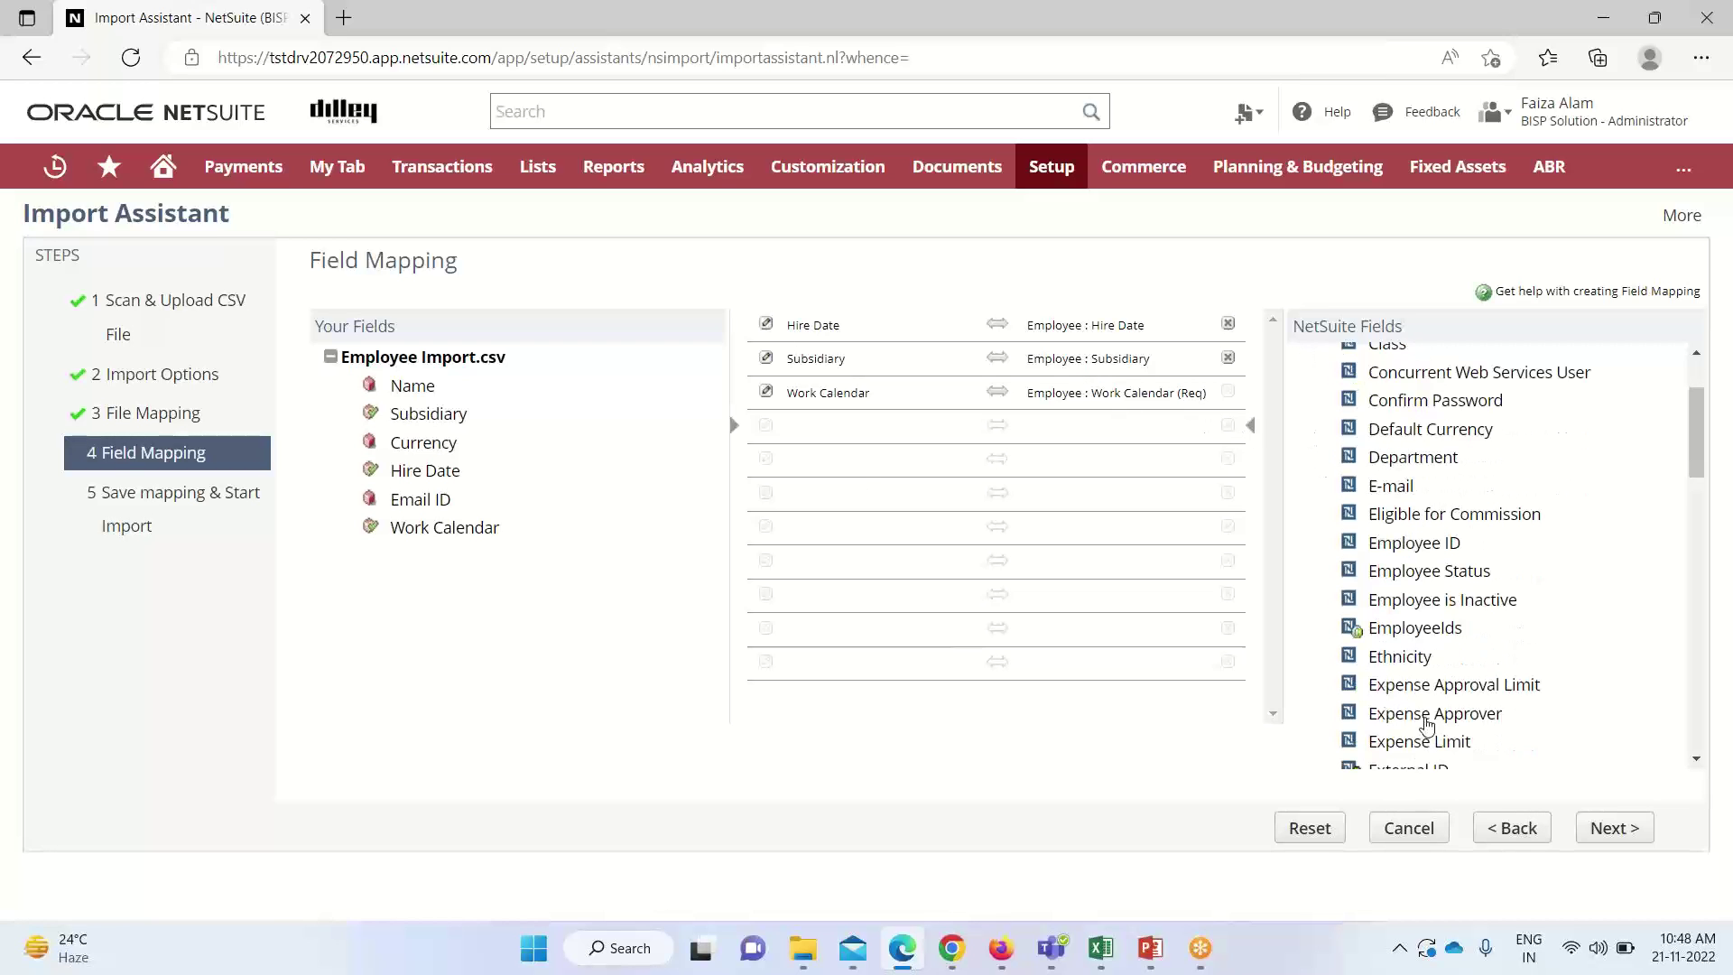
{"action": "scroll", "coordinate": [1420, 729], "scroll_direction": "down", "scroll_amount": 2}
{"action": "scroll", "coordinate": [1419, 730], "scroll_direction": "down", "scroll_amount": 1}
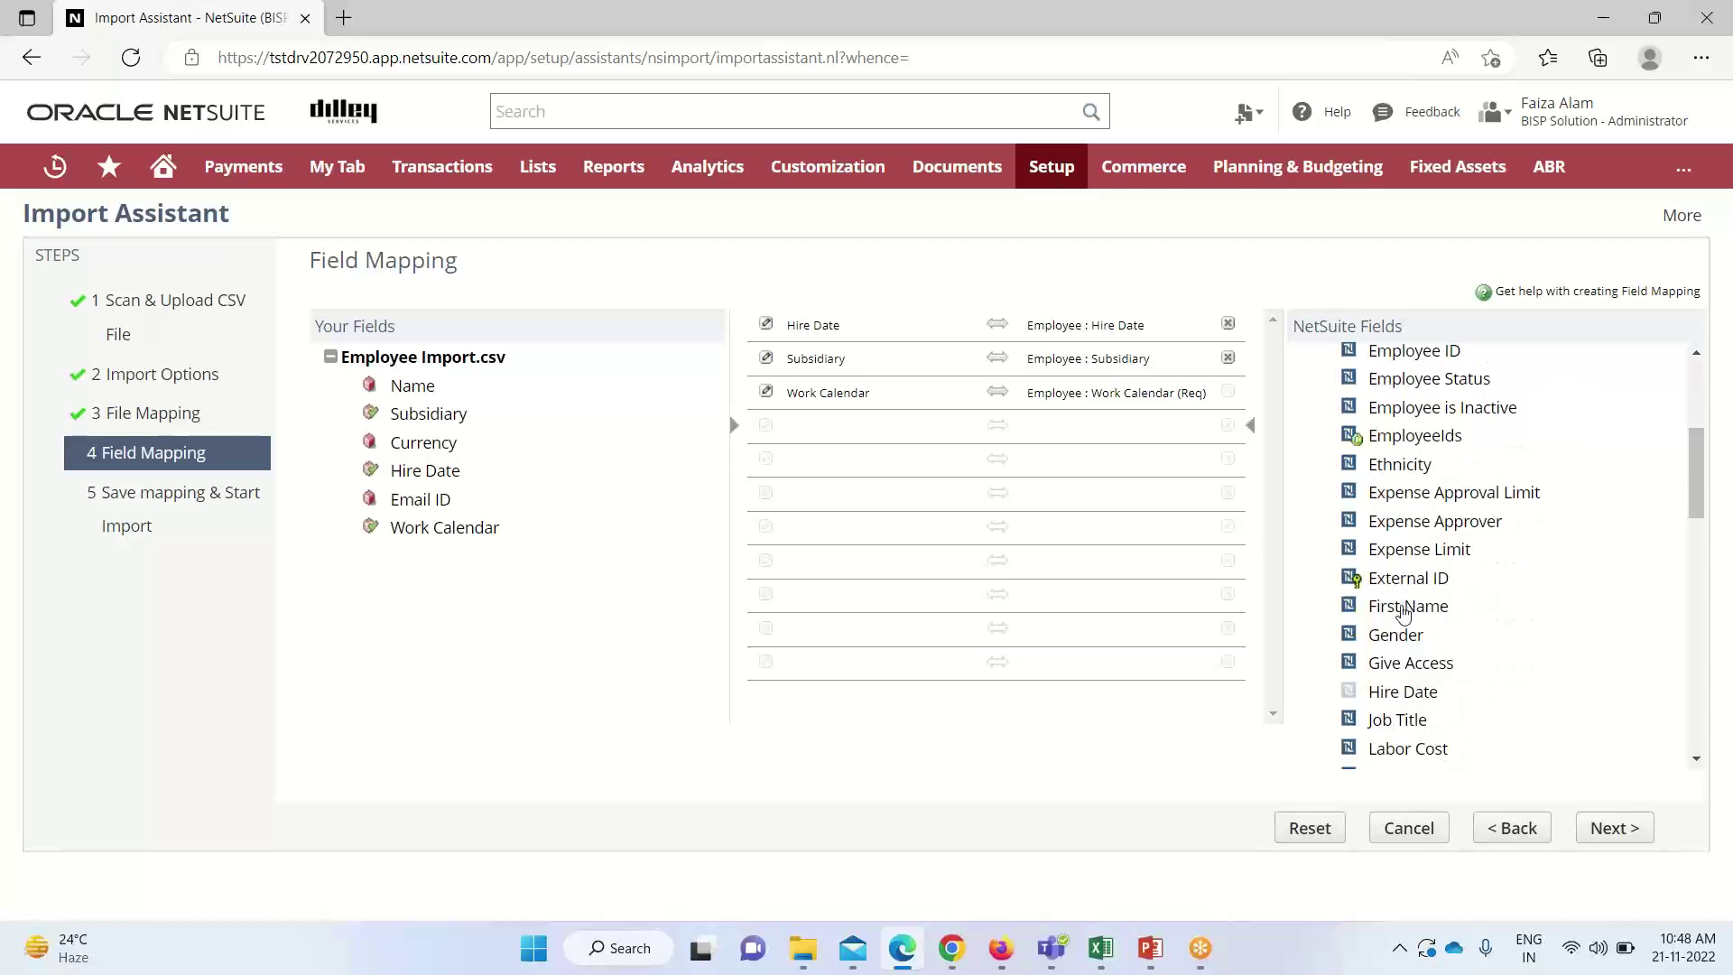
{"action": "left_click", "coordinate": [1399, 606]}
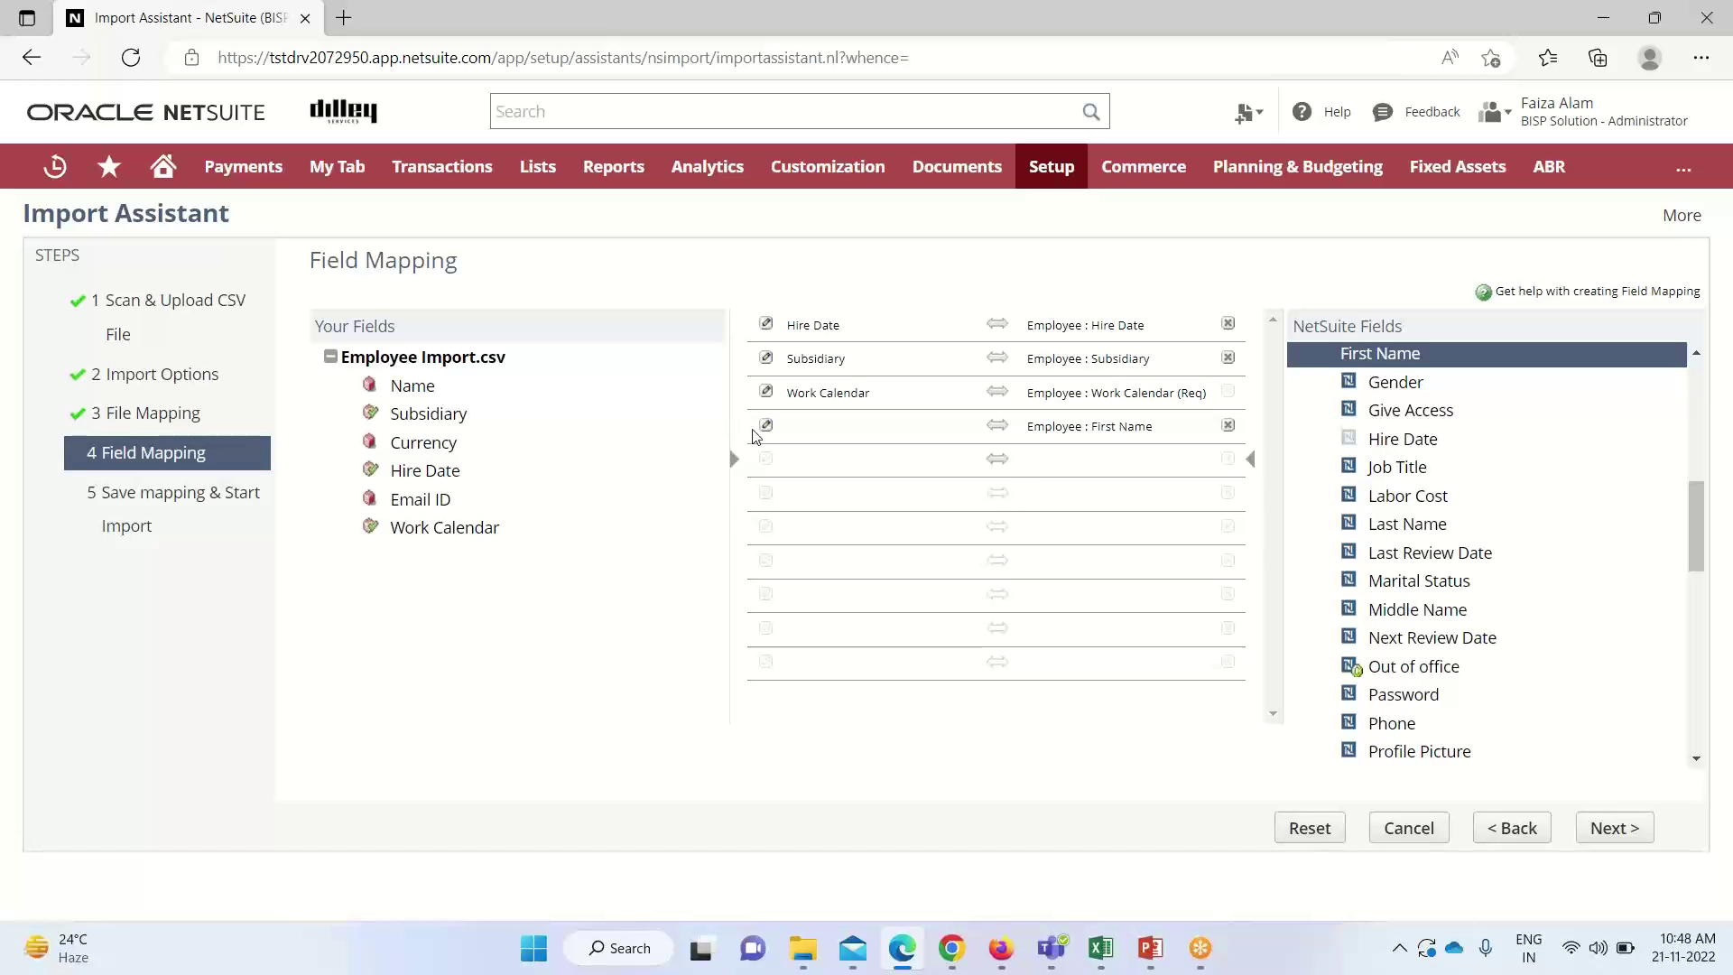
{"action": "left_click", "coordinate": [758, 432]}
{"action": "left_click", "coordinate": [420, 386]}
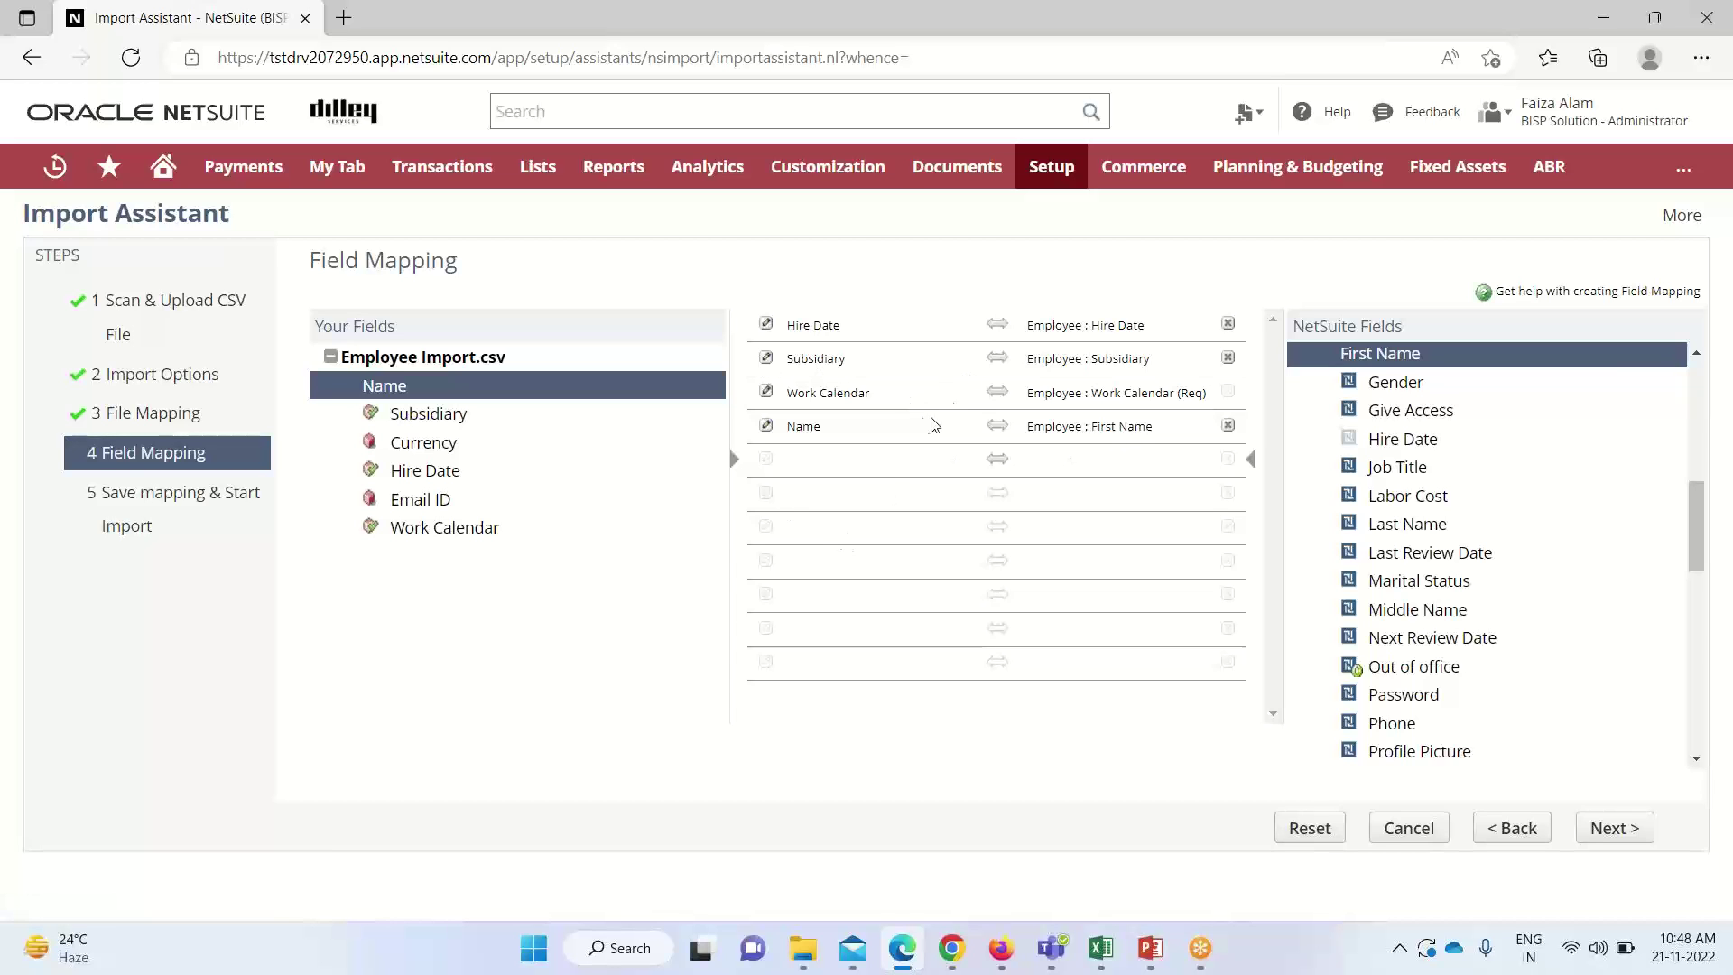
Give Employee : Subsidiary the default value AMERICAS instead of the CSV column
{"action": "left_click", "coordinate": [768, 359]}
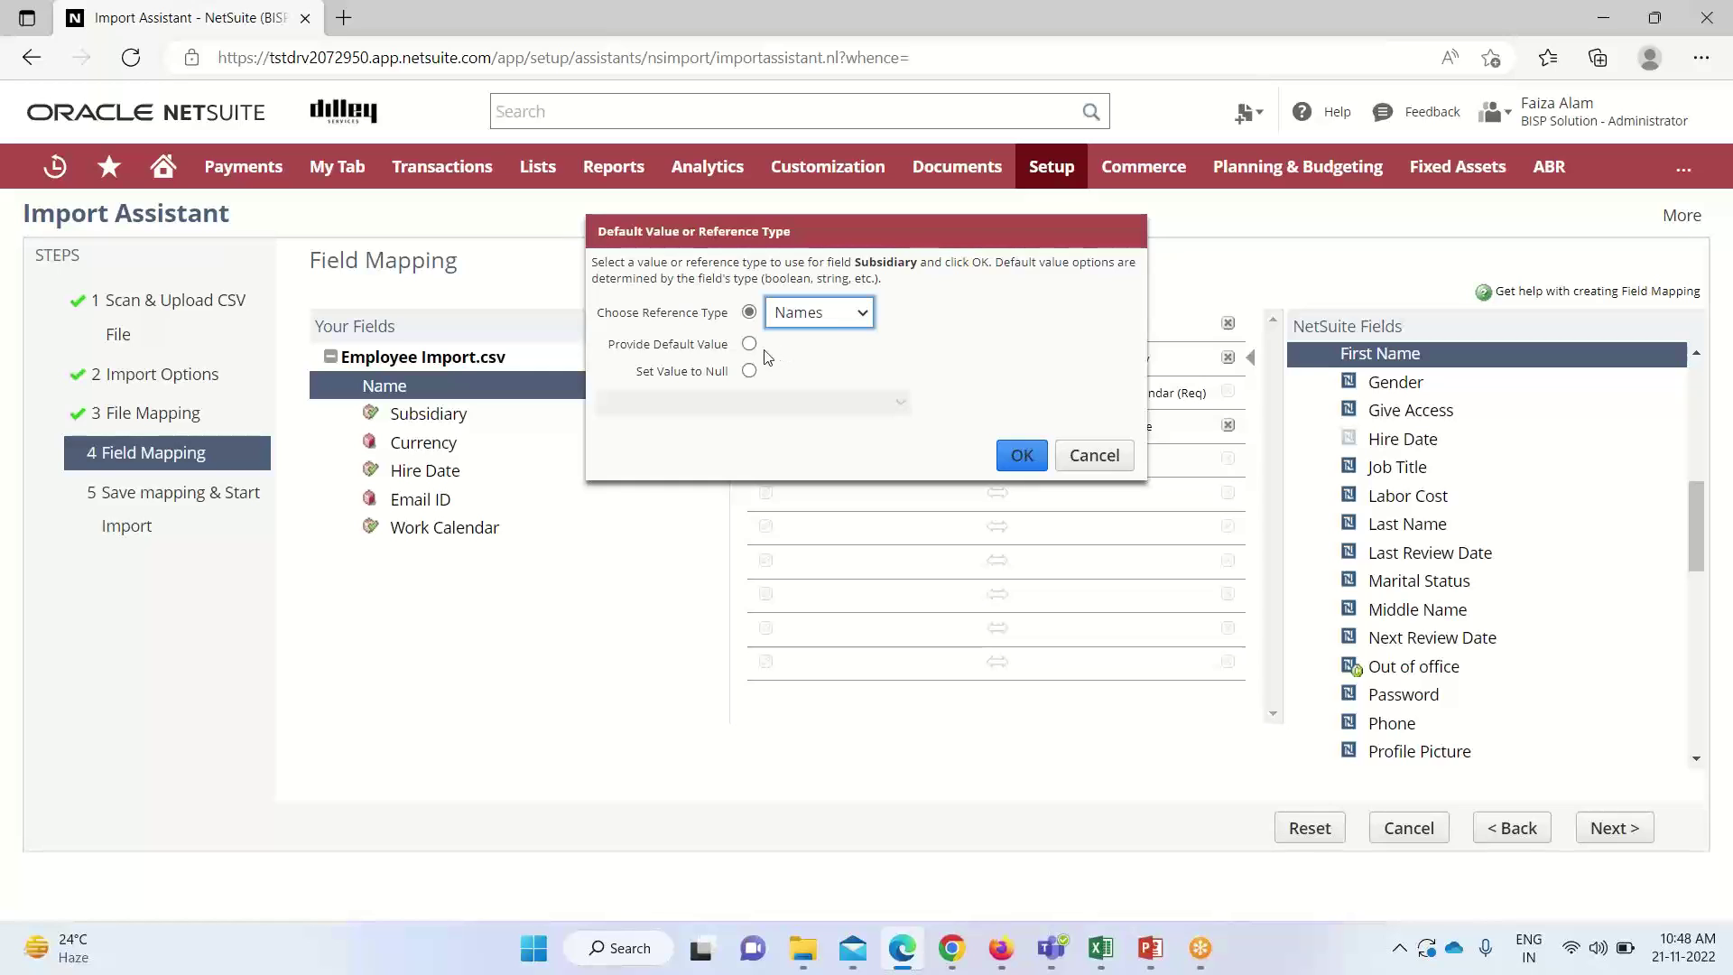
{"action": "left_click", "coordinate": [749, 343]}
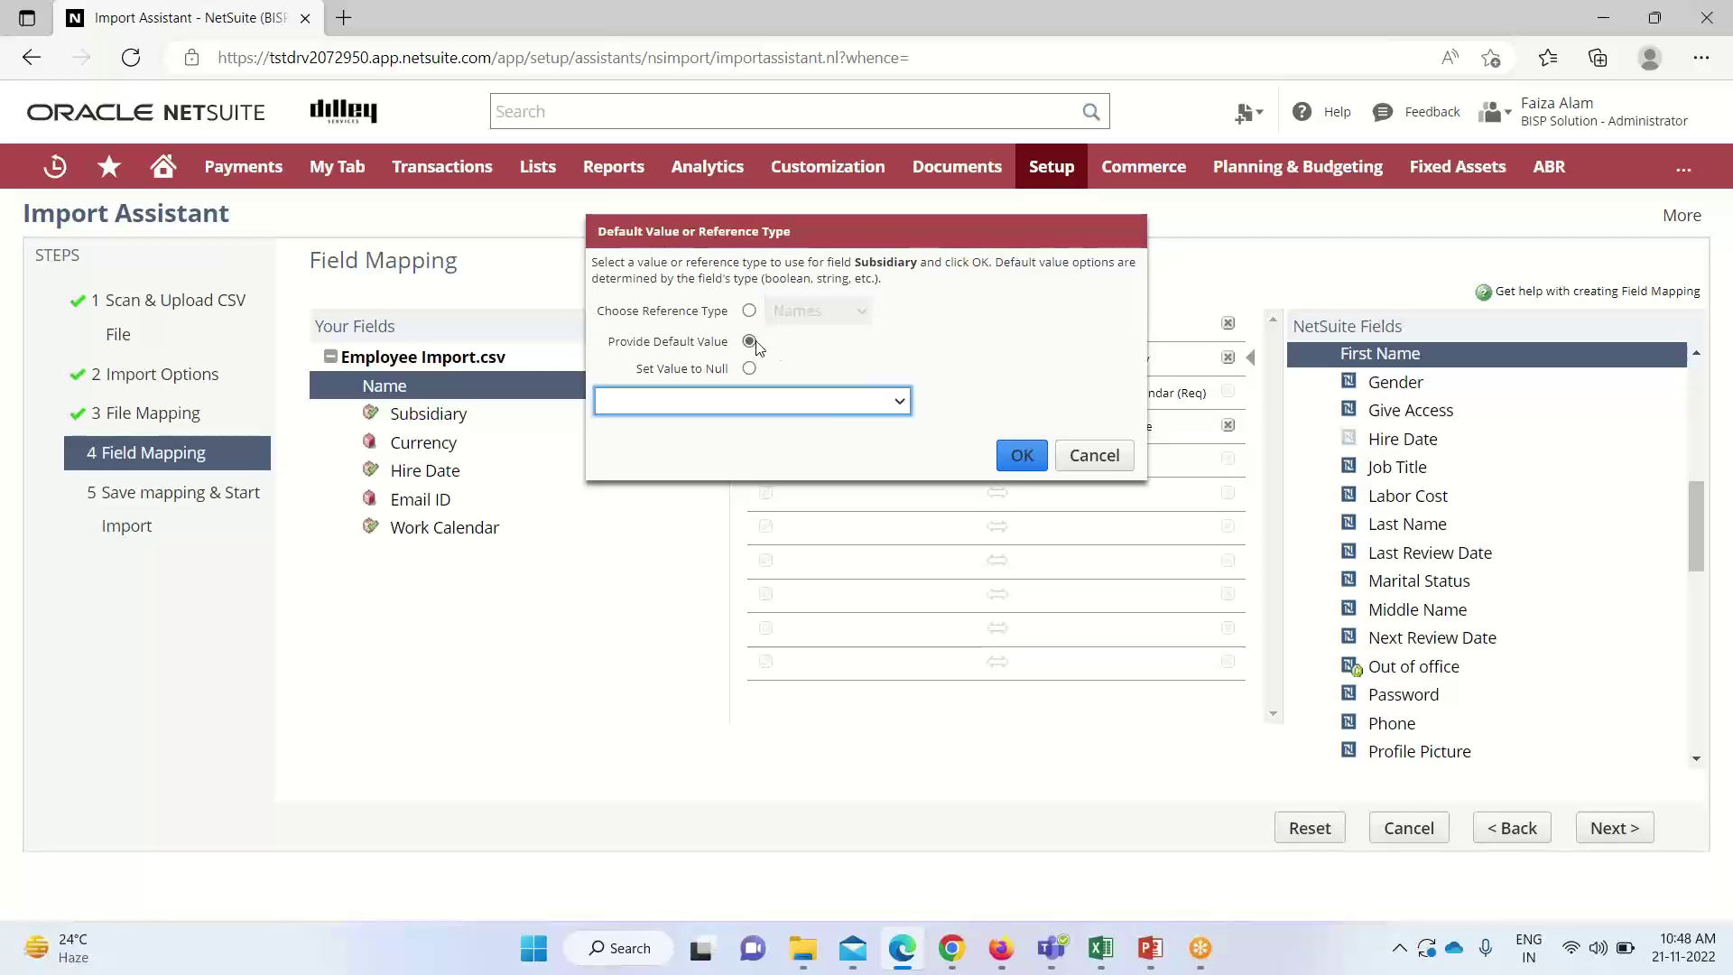
{"action": "left_click", "coordinate": [900, 400]}
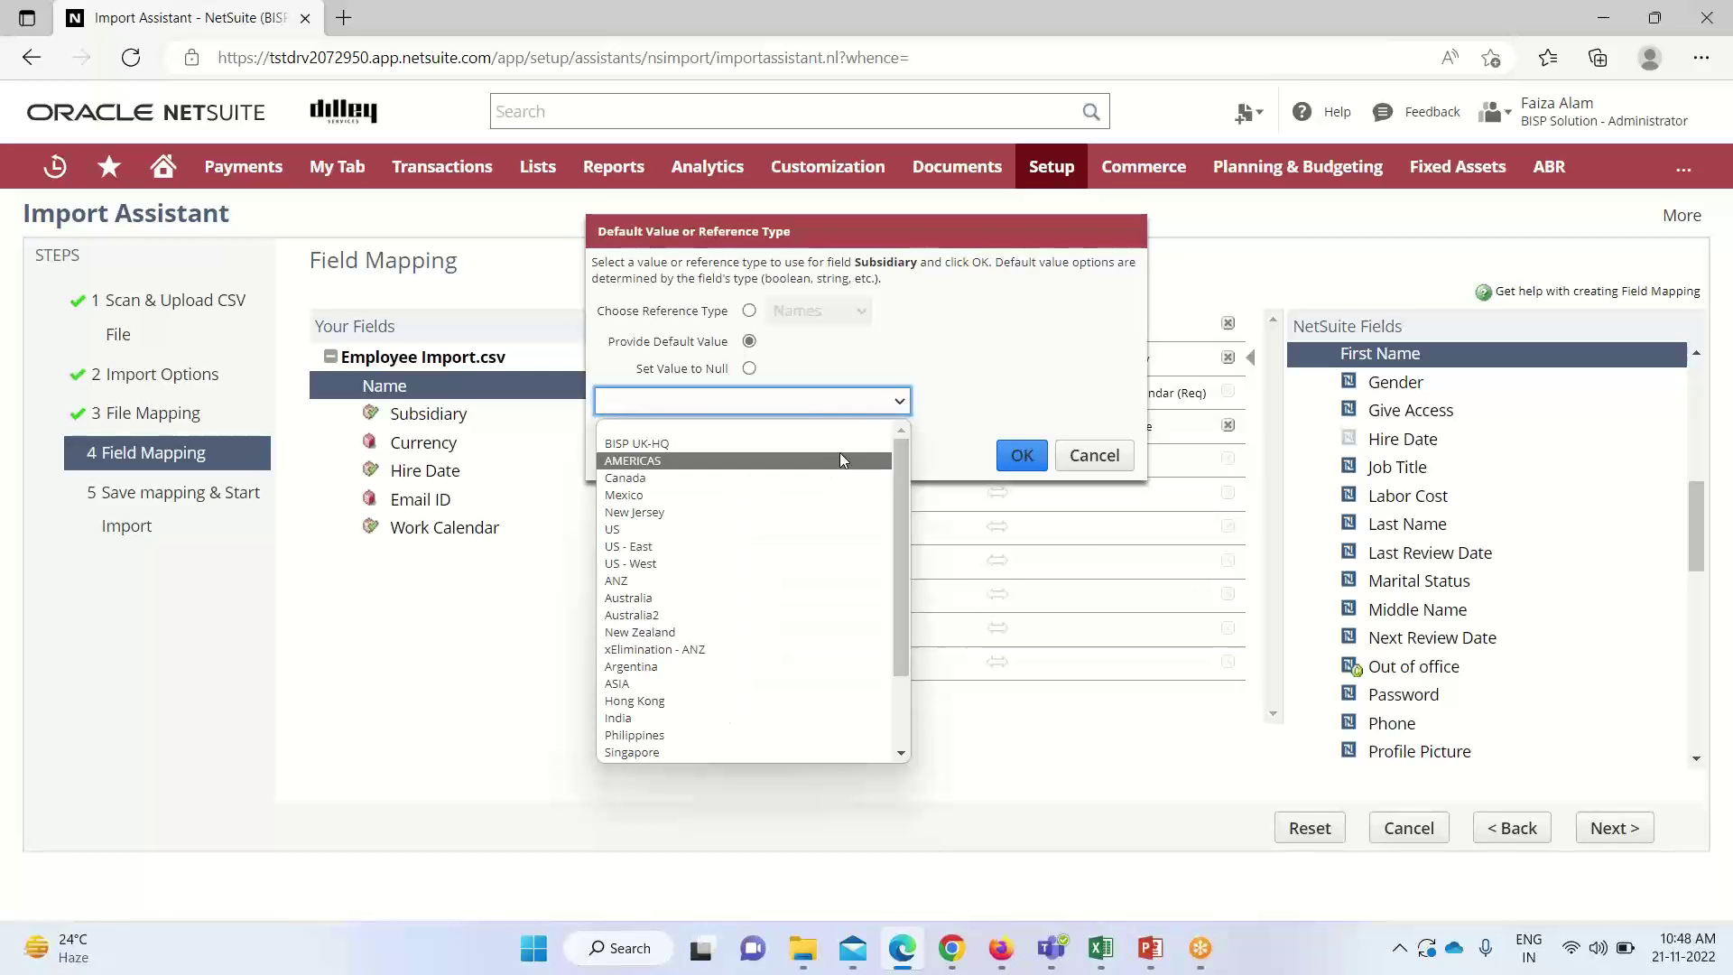
{"action": "left_click", "coordinate": [840, 453]}
Confirm the AMERICAS default, then default Work Calendar (Req) to LNT_WORK CALENDAR
{"action": "left_click", "coordinate": [1015, 459]}
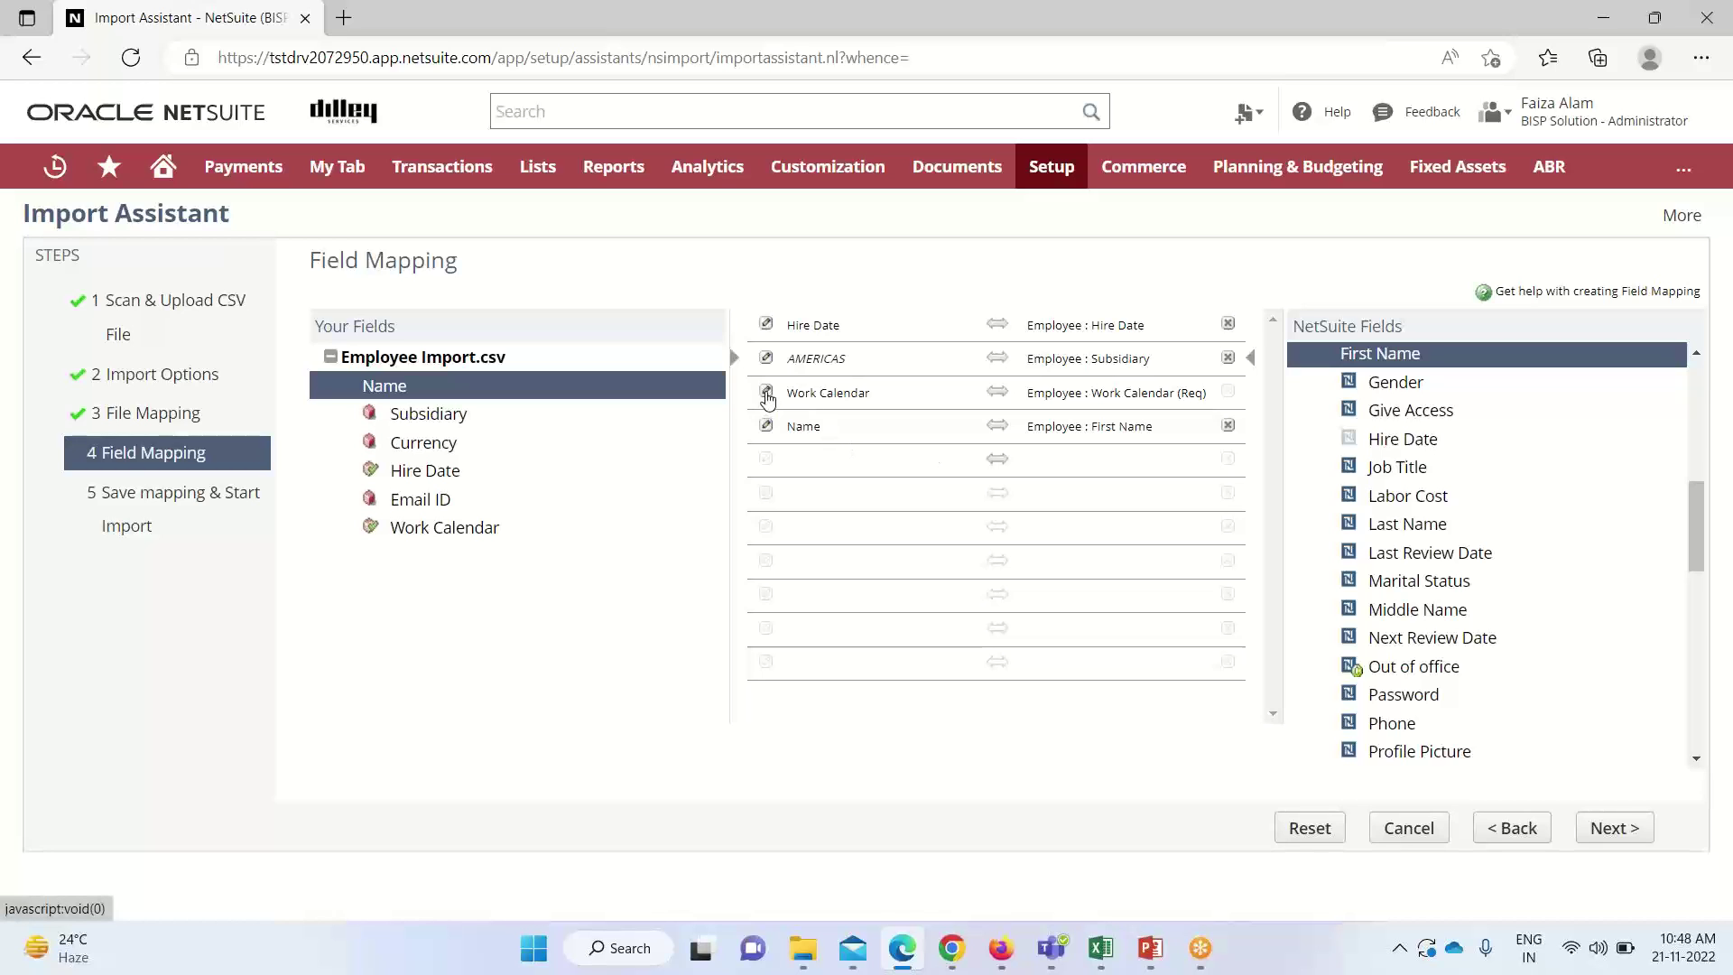
{"action": "left_click", "coordinate": [766, 394]}
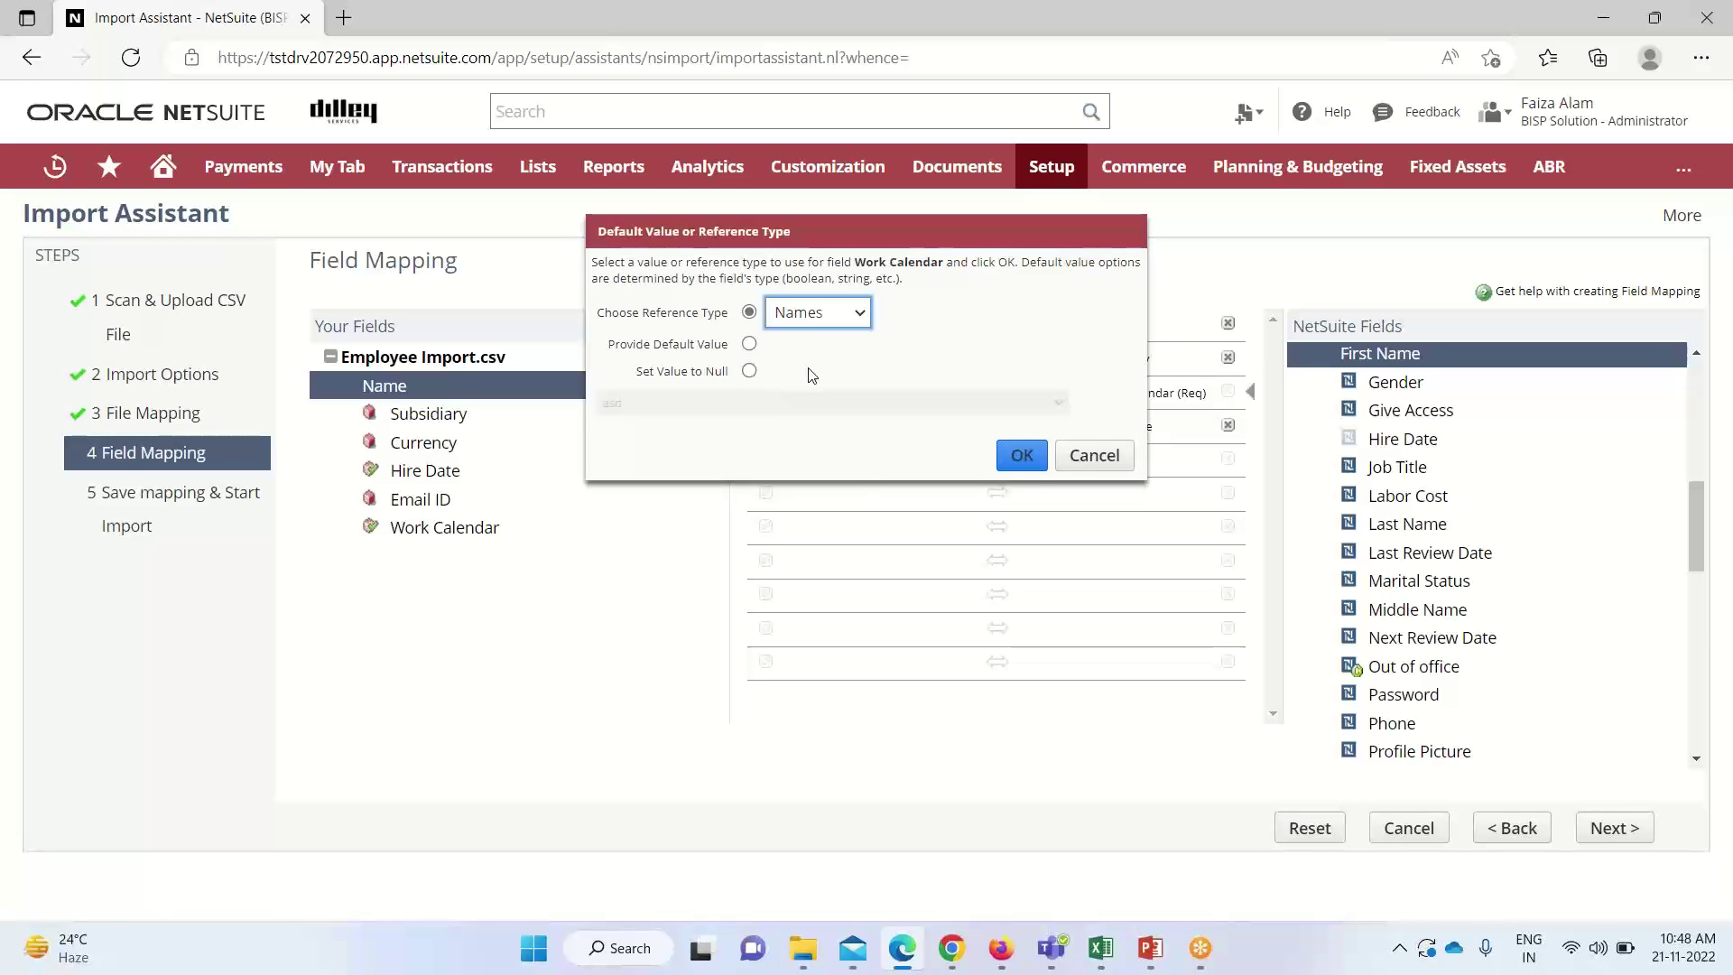
{"action": "left_click", "coordinate": [750, 345]}
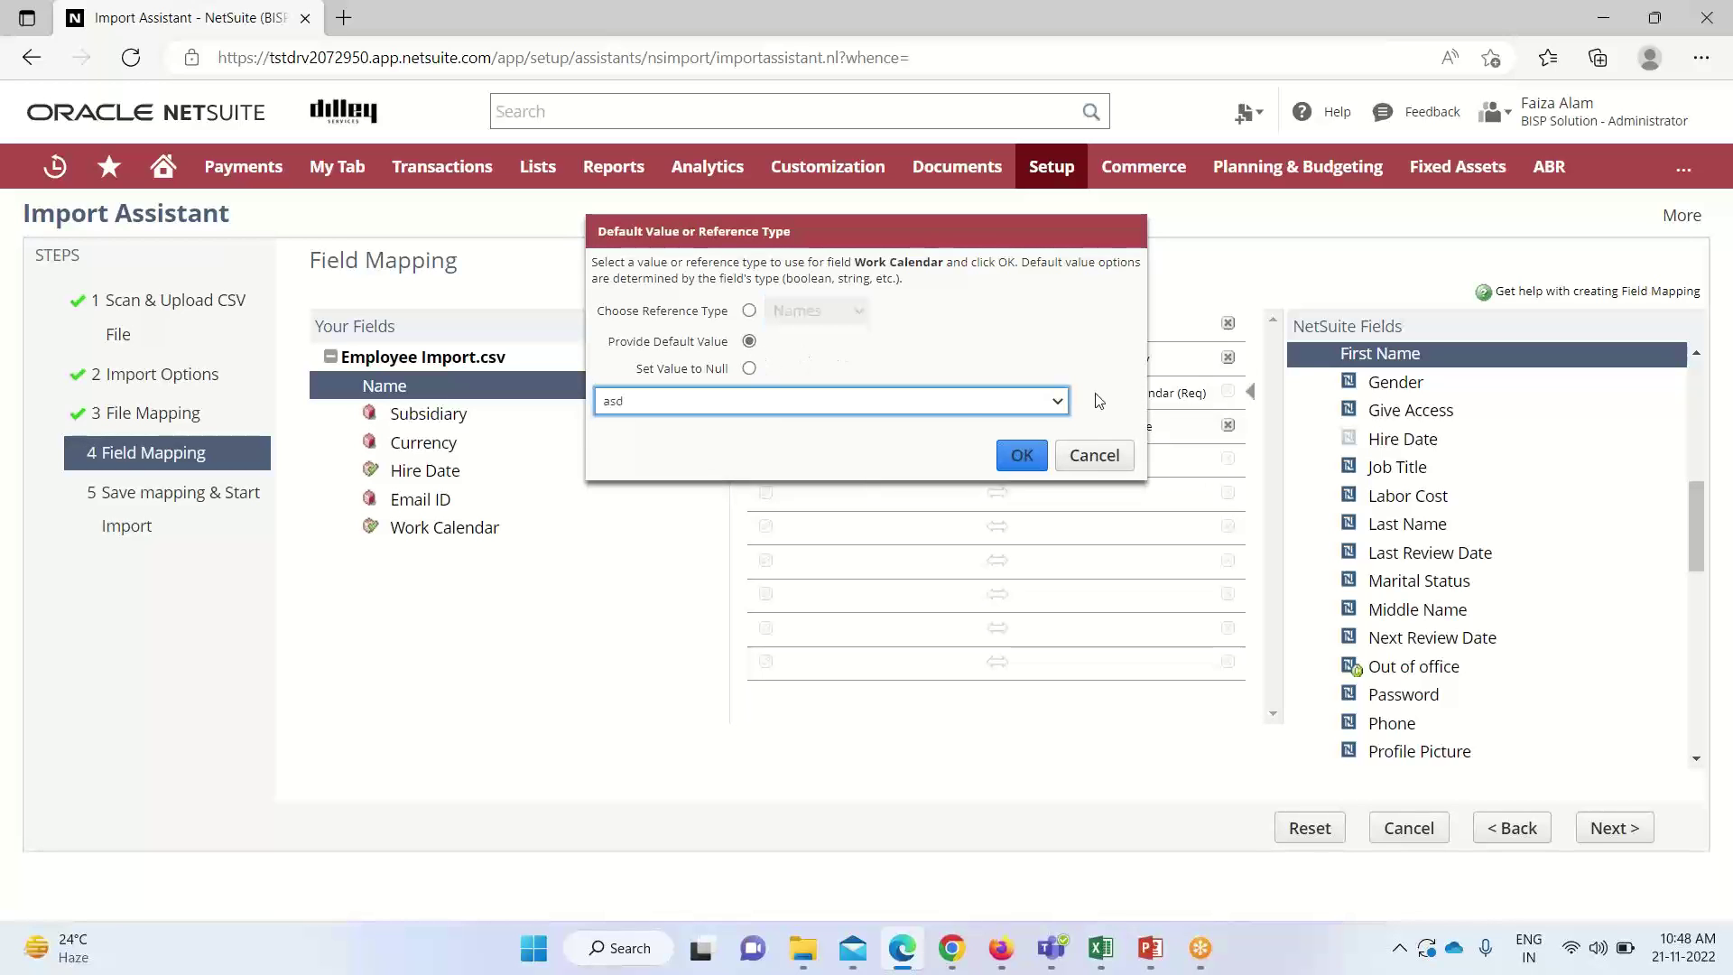
{"action": "left_click", "coordinate": [1058, 402]}
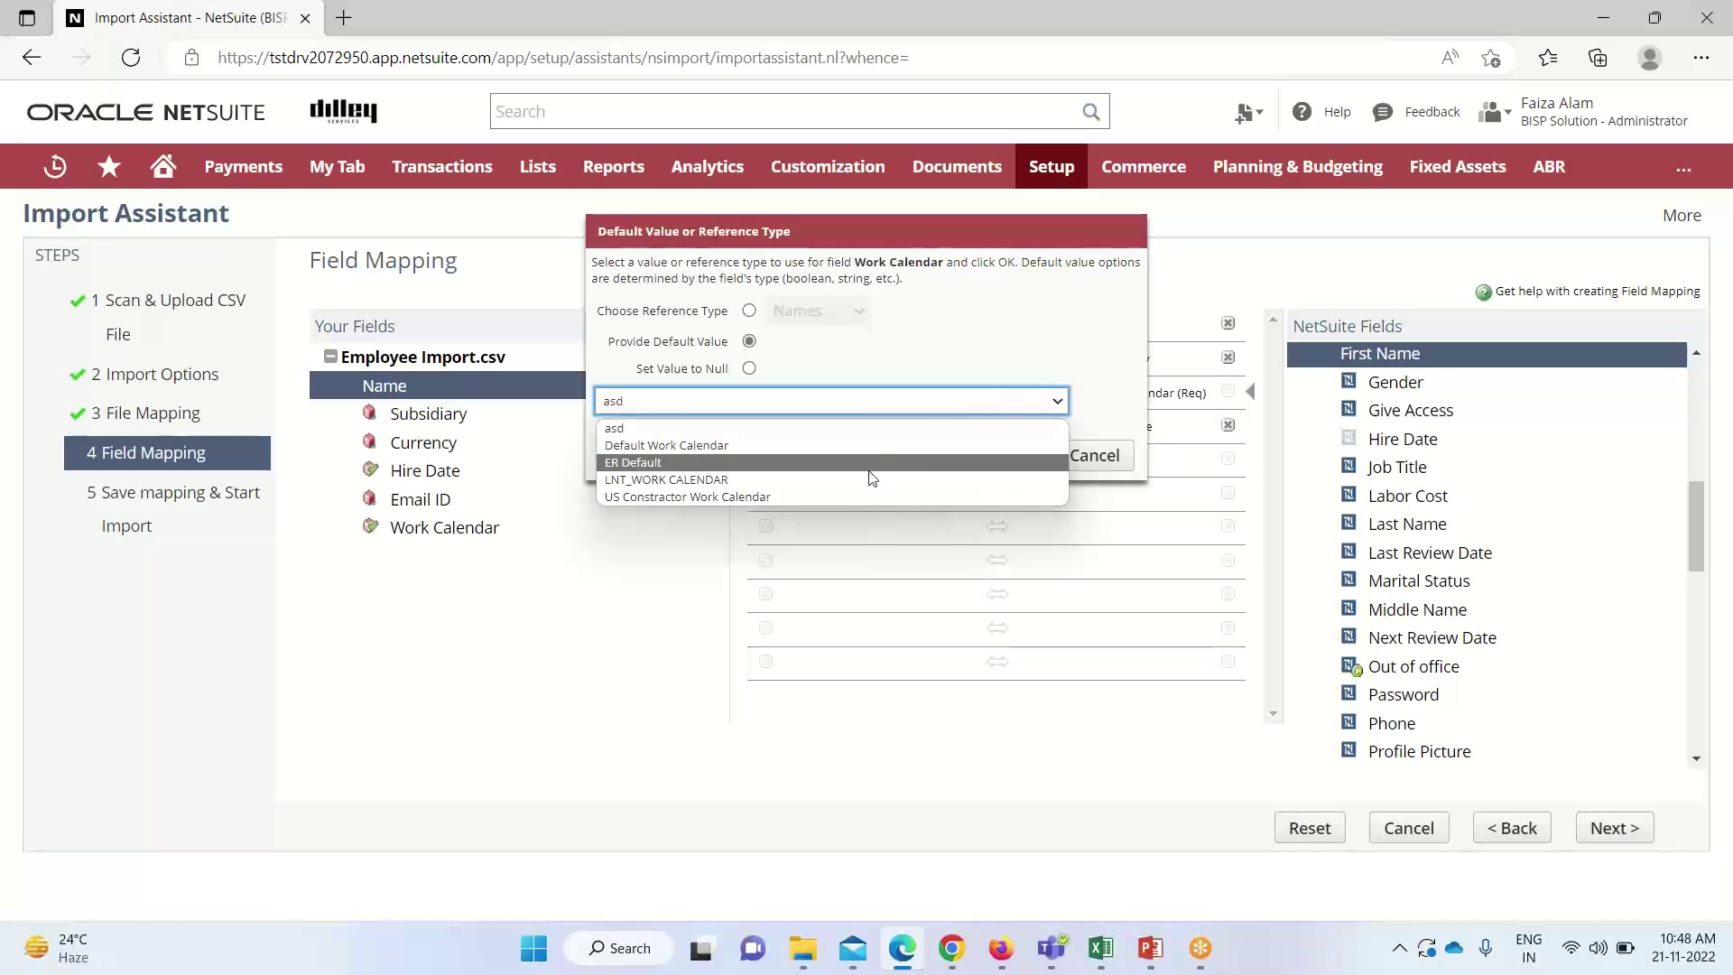
{"action": "left_click", "coordinate": [830, 479]}
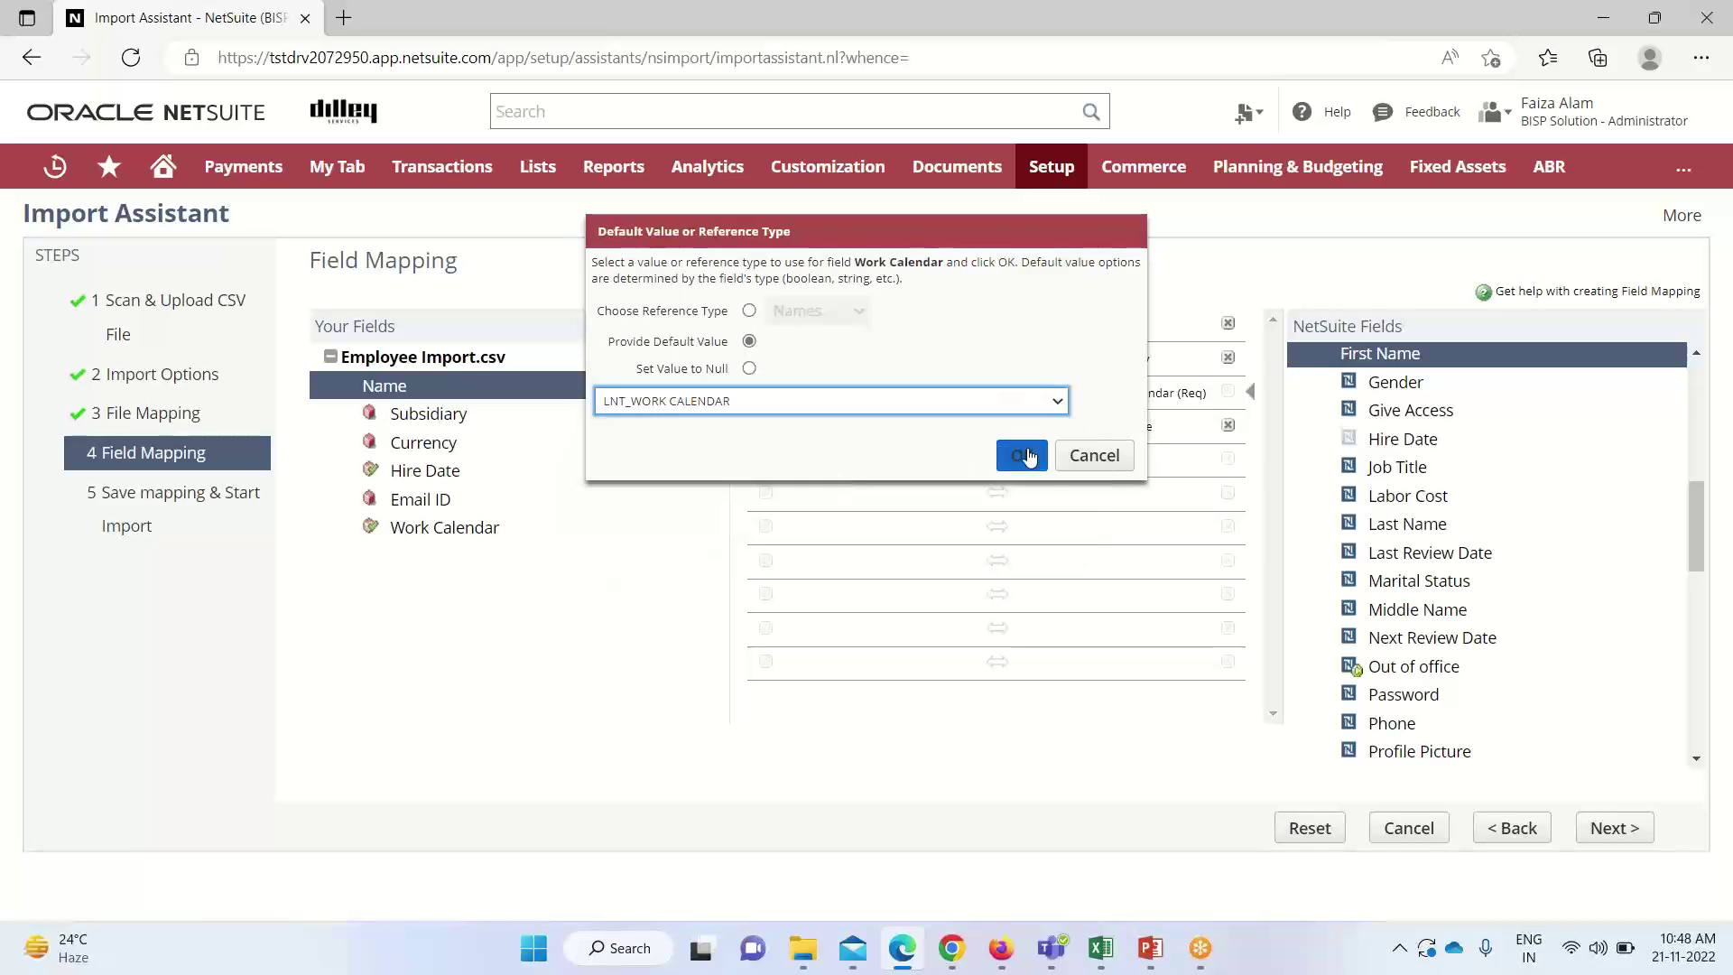
{"action": "left_click", "coordinate": [1036, 451]}
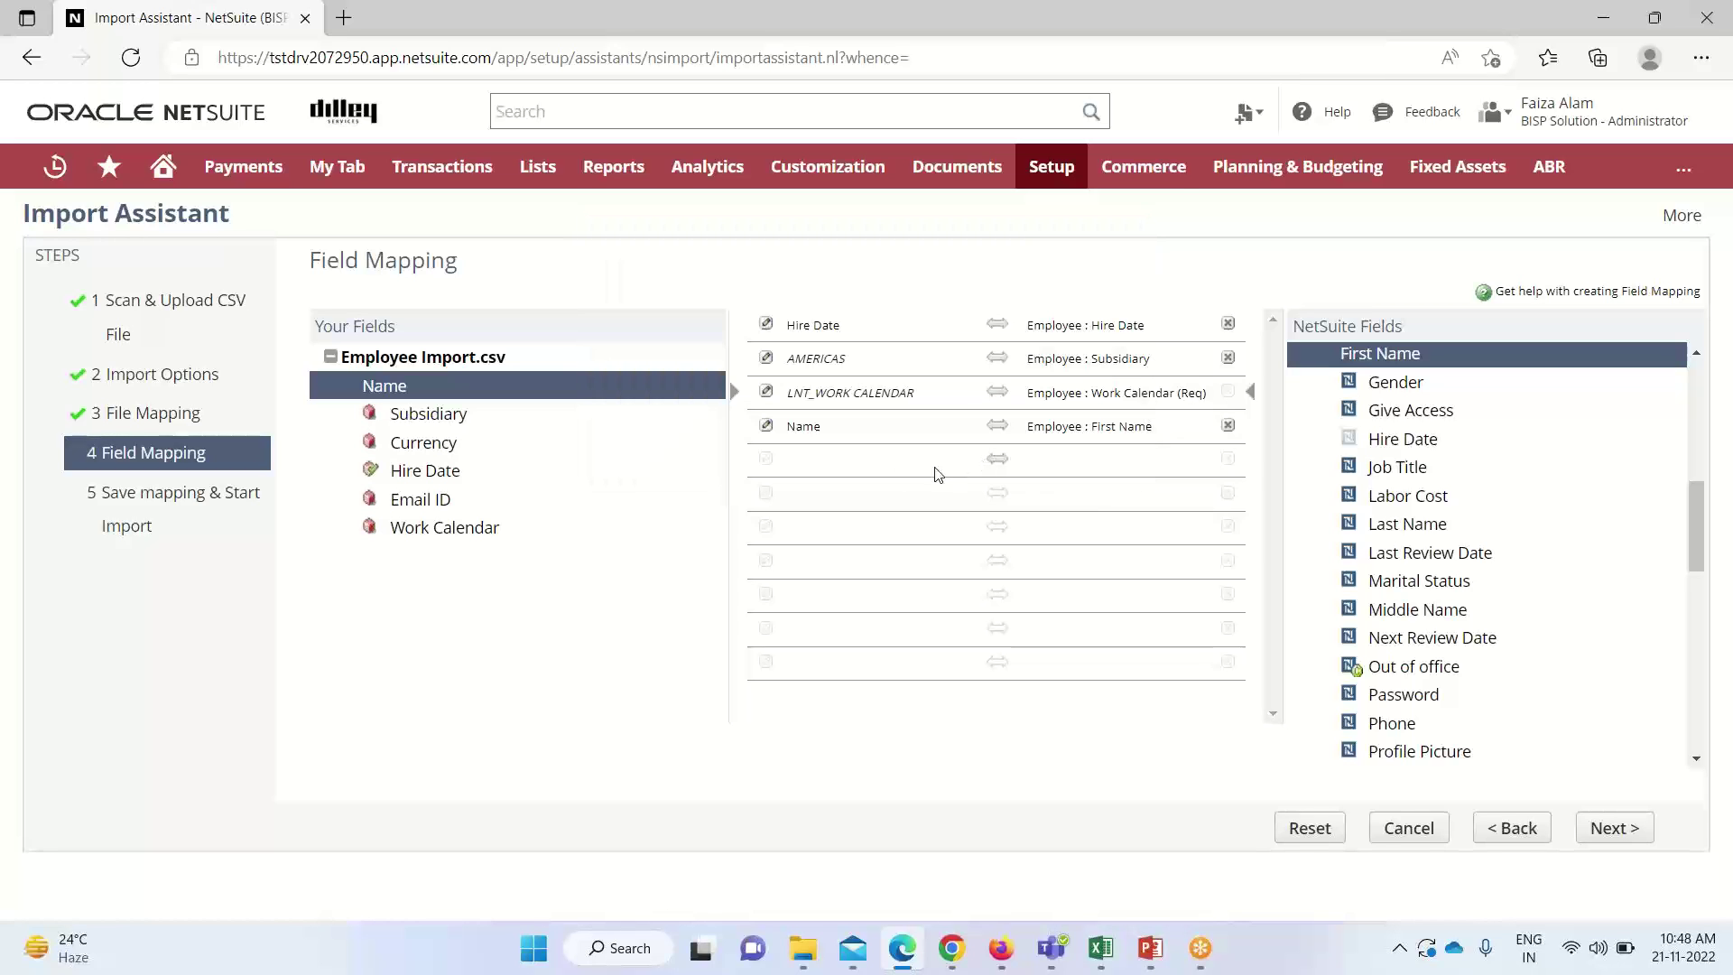
Add a Default Currency mapping paired with the file's Currency column
{"action": "left_click", "coordinate": [1262, 466]}
{"action": "scroll", "coordinate": [1445, 574], "scroll_direction": "up", "scroll_amount": 5}
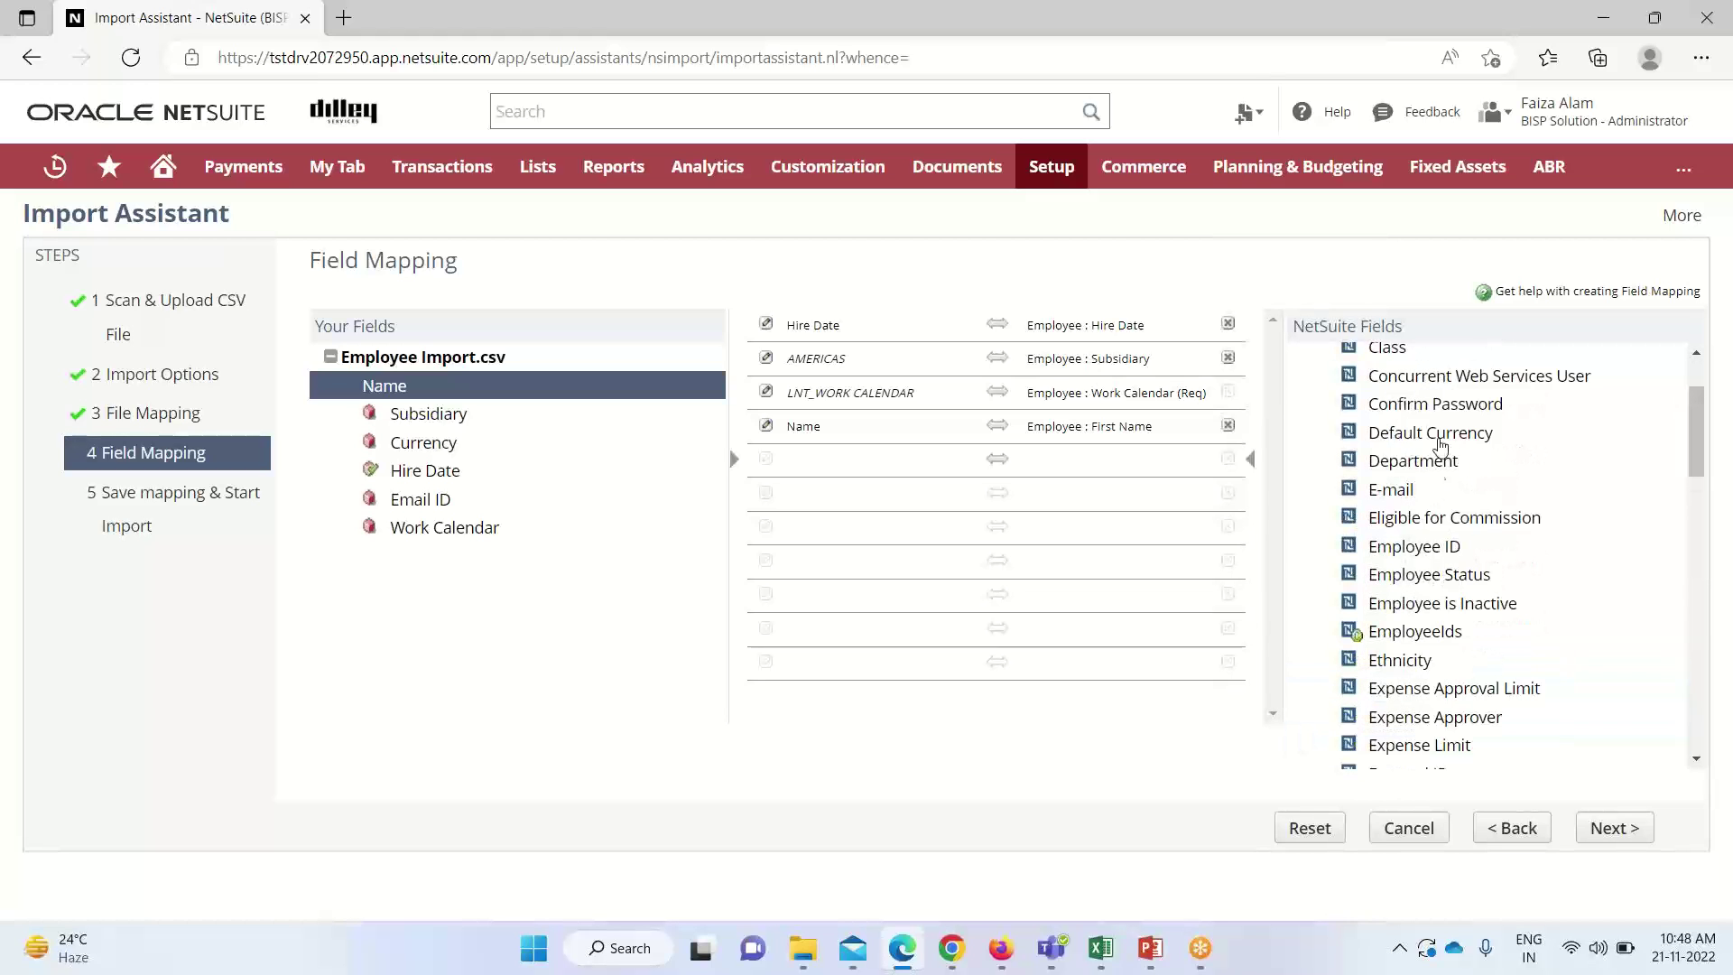
{"action": "left_click_drag", "start_coordinate": [1439, 433], "coordinate": [785, 479]}
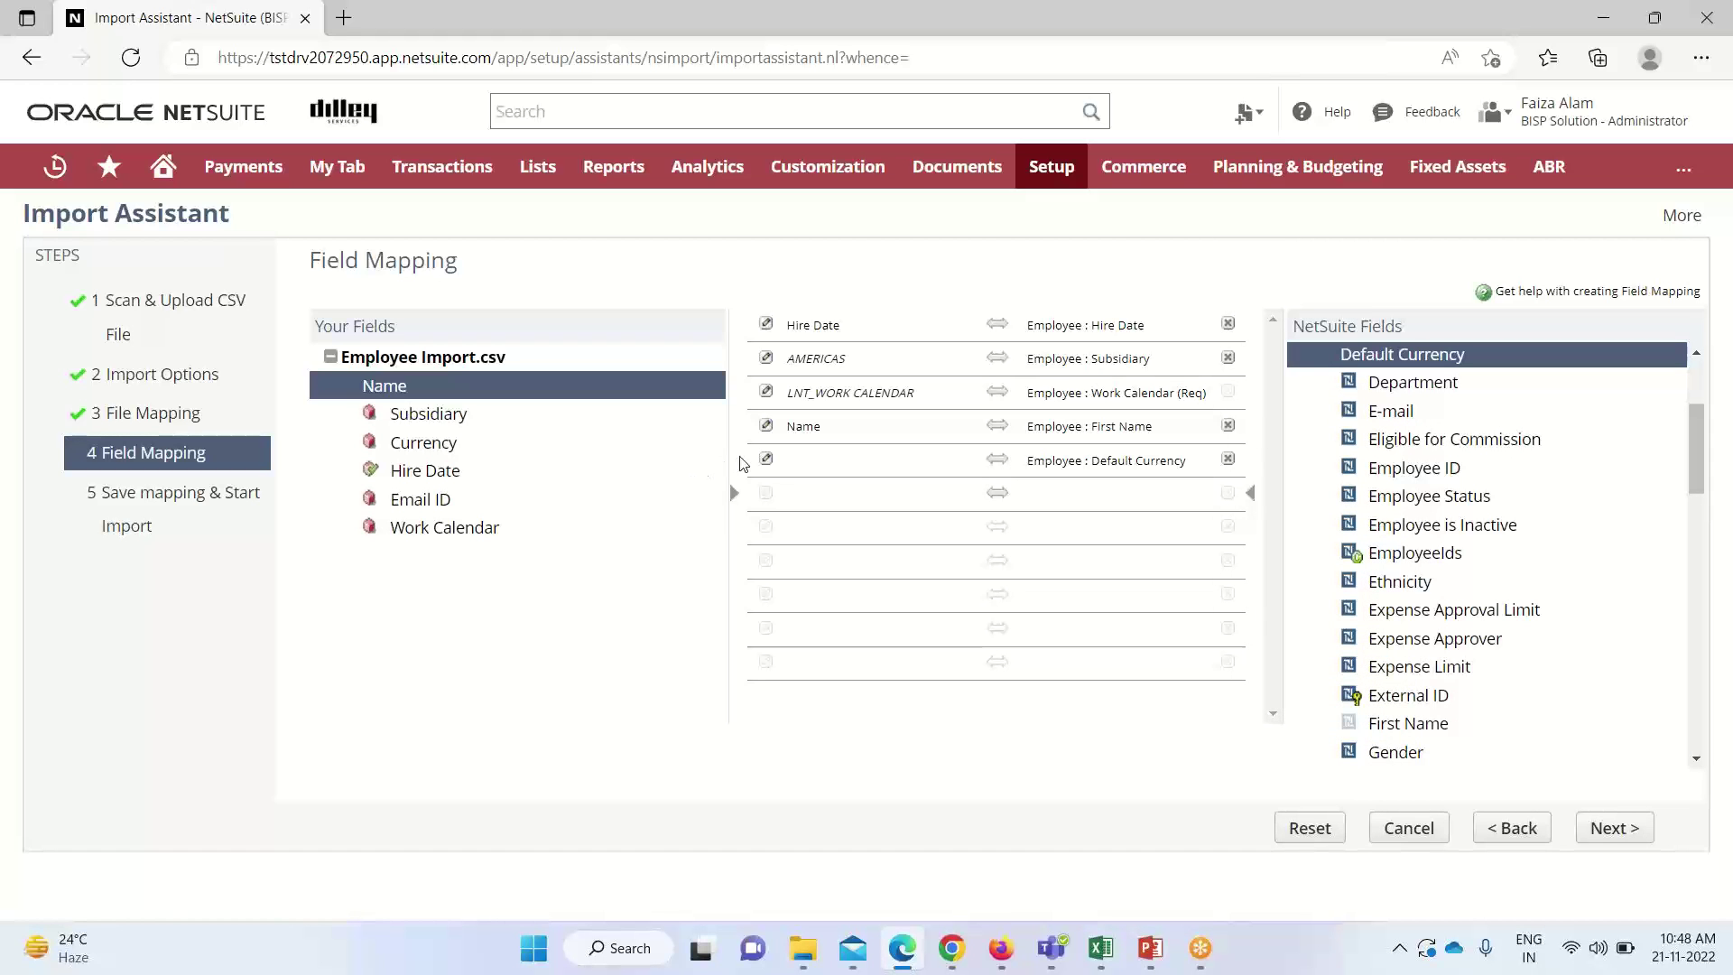
{"action": "left_click", "coordinate": [466, 451]}
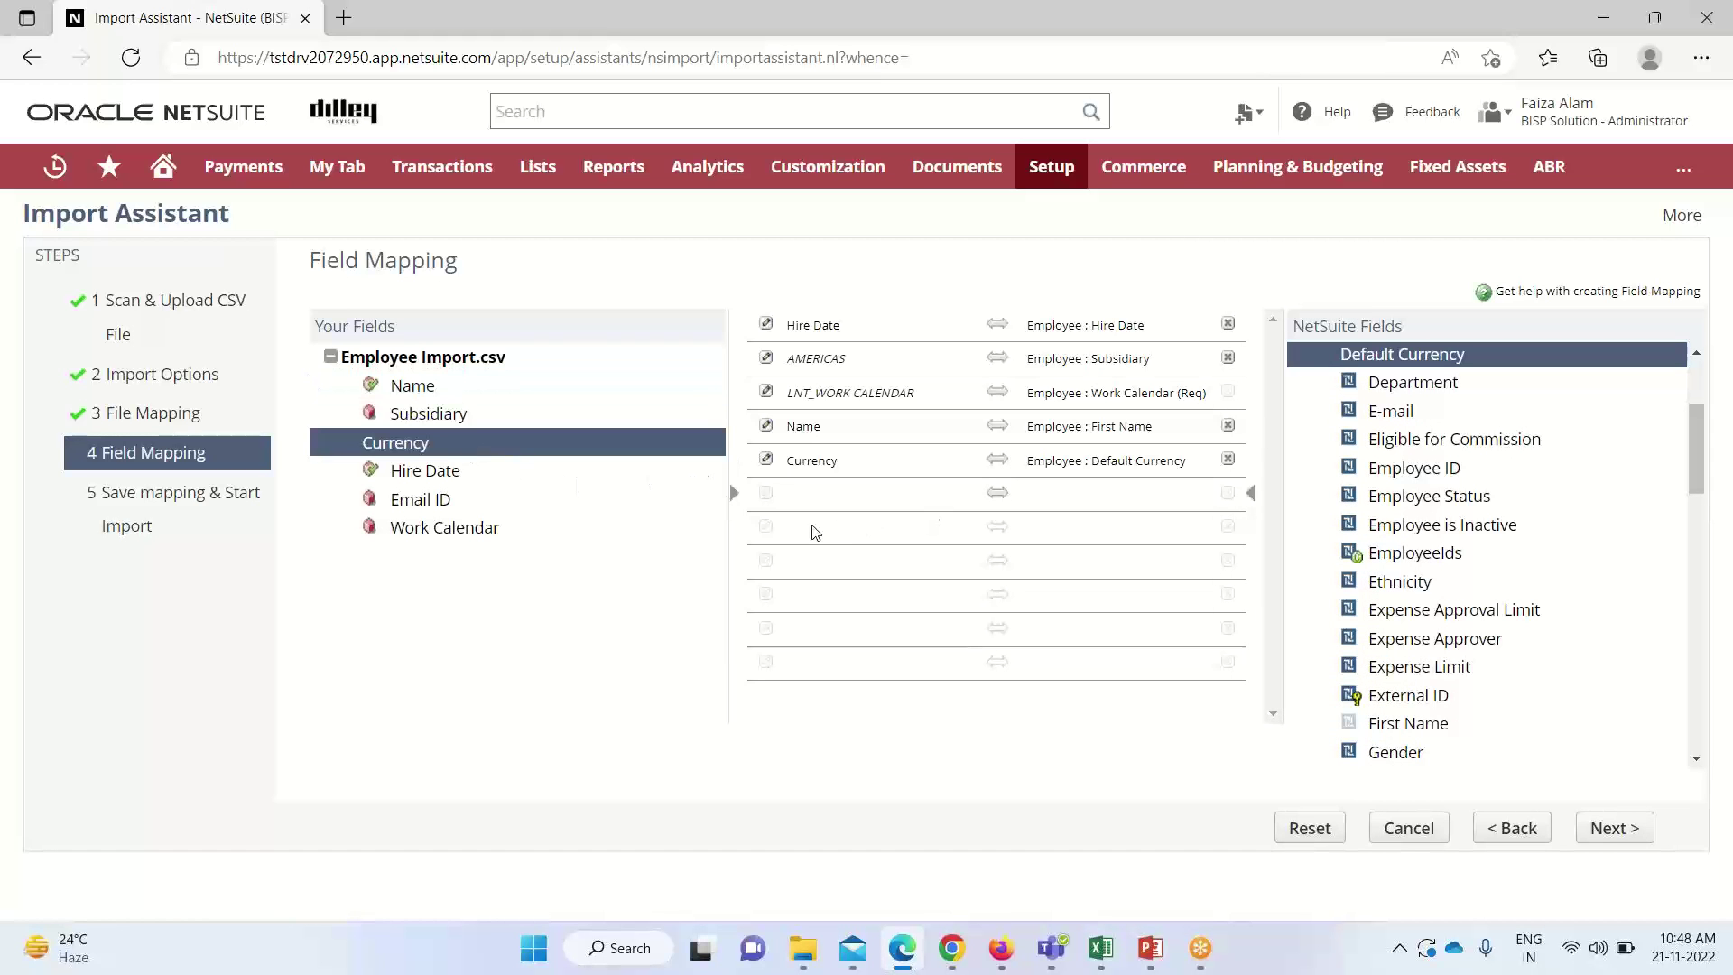
Map Email ID to the employee E-mail field and continue to Save mapping & Start Import
{"action": "left_click", "coordinate": [431, 503]}
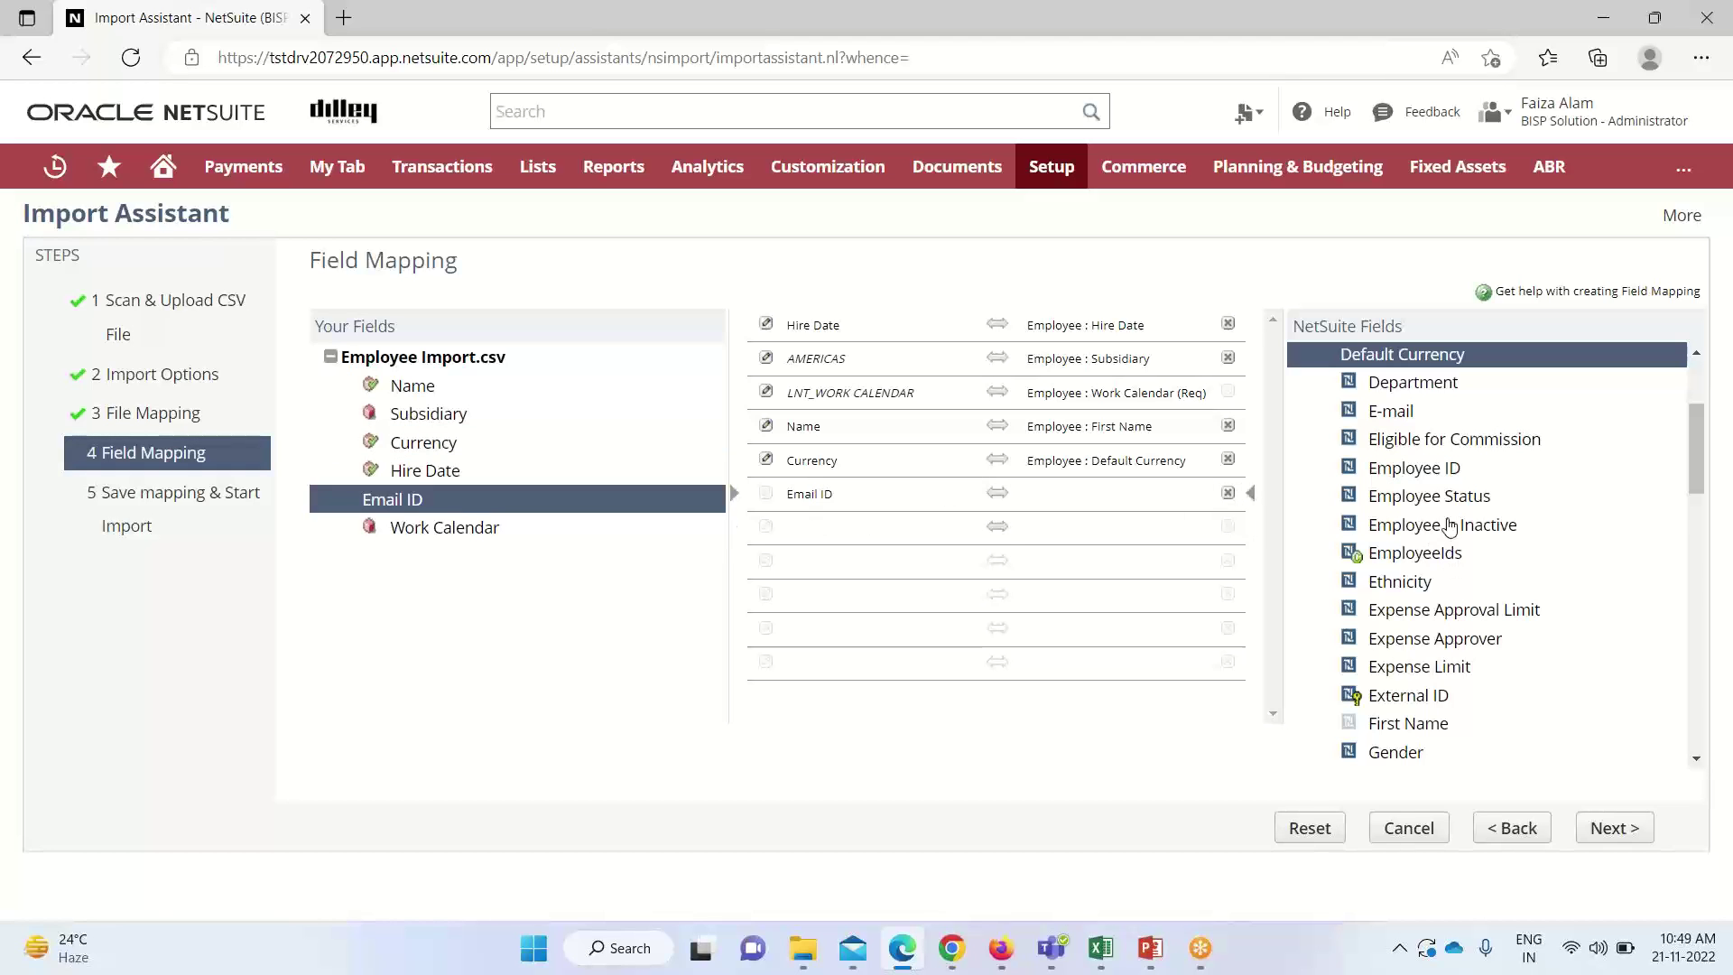
{"action": "left_click", "coordinate": [1383, 413]}
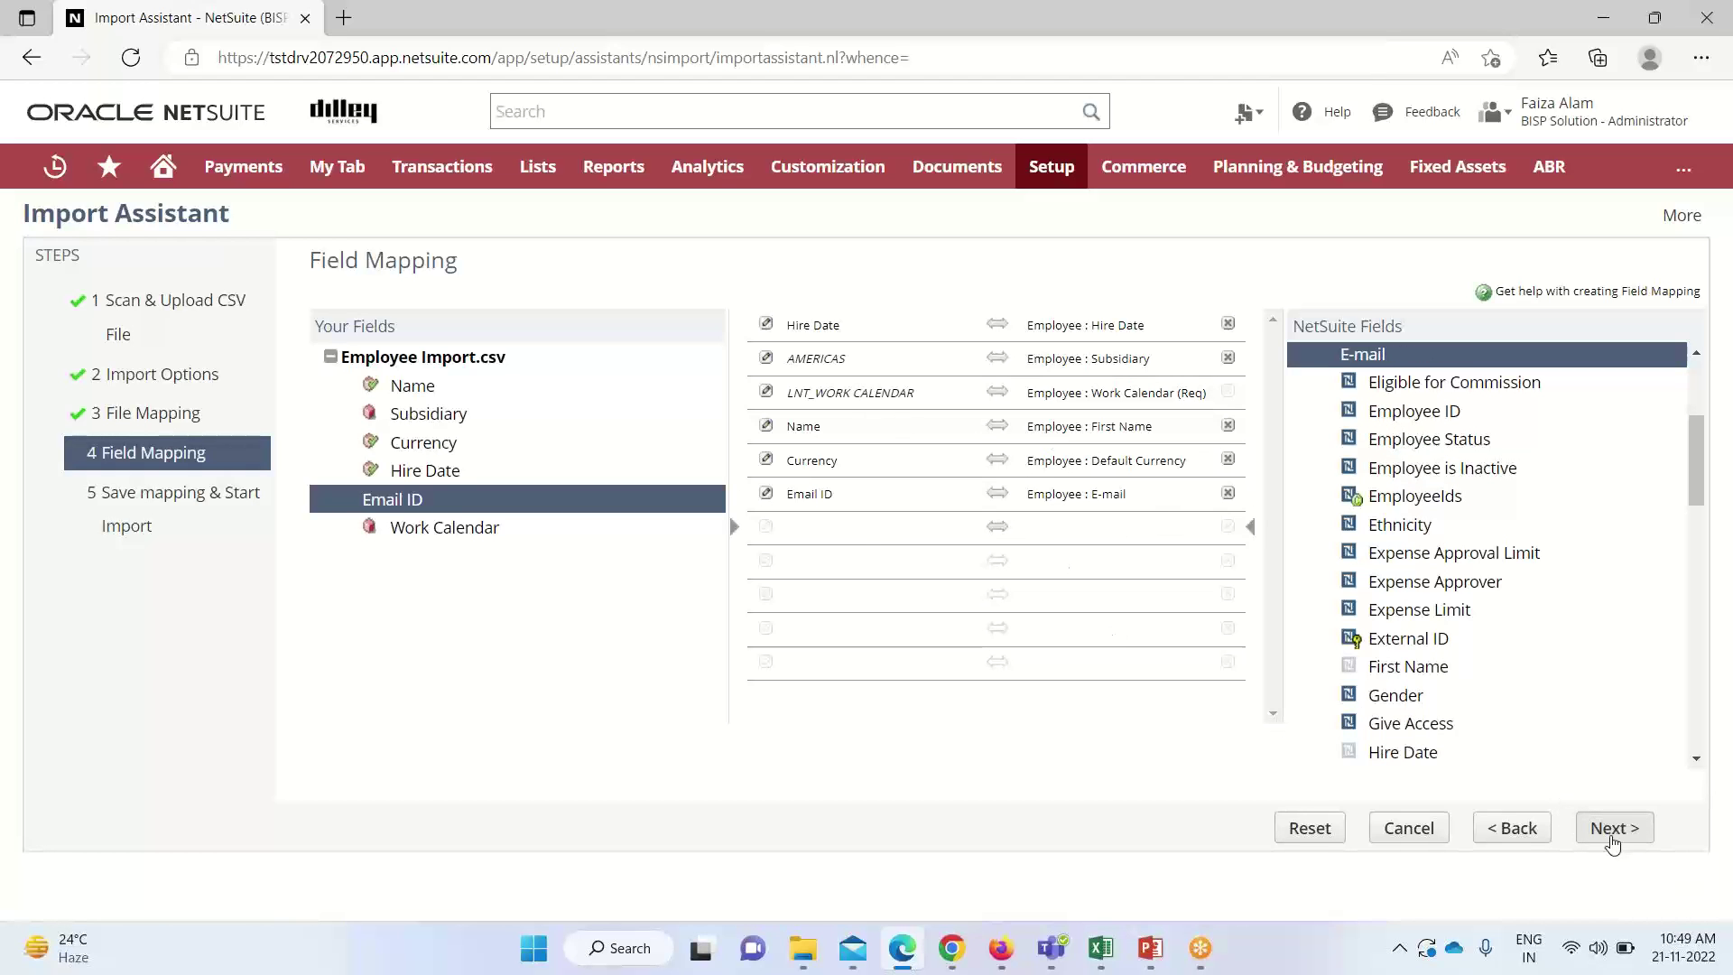
{"action": "left_click", "coordinate": [1602, 828]}
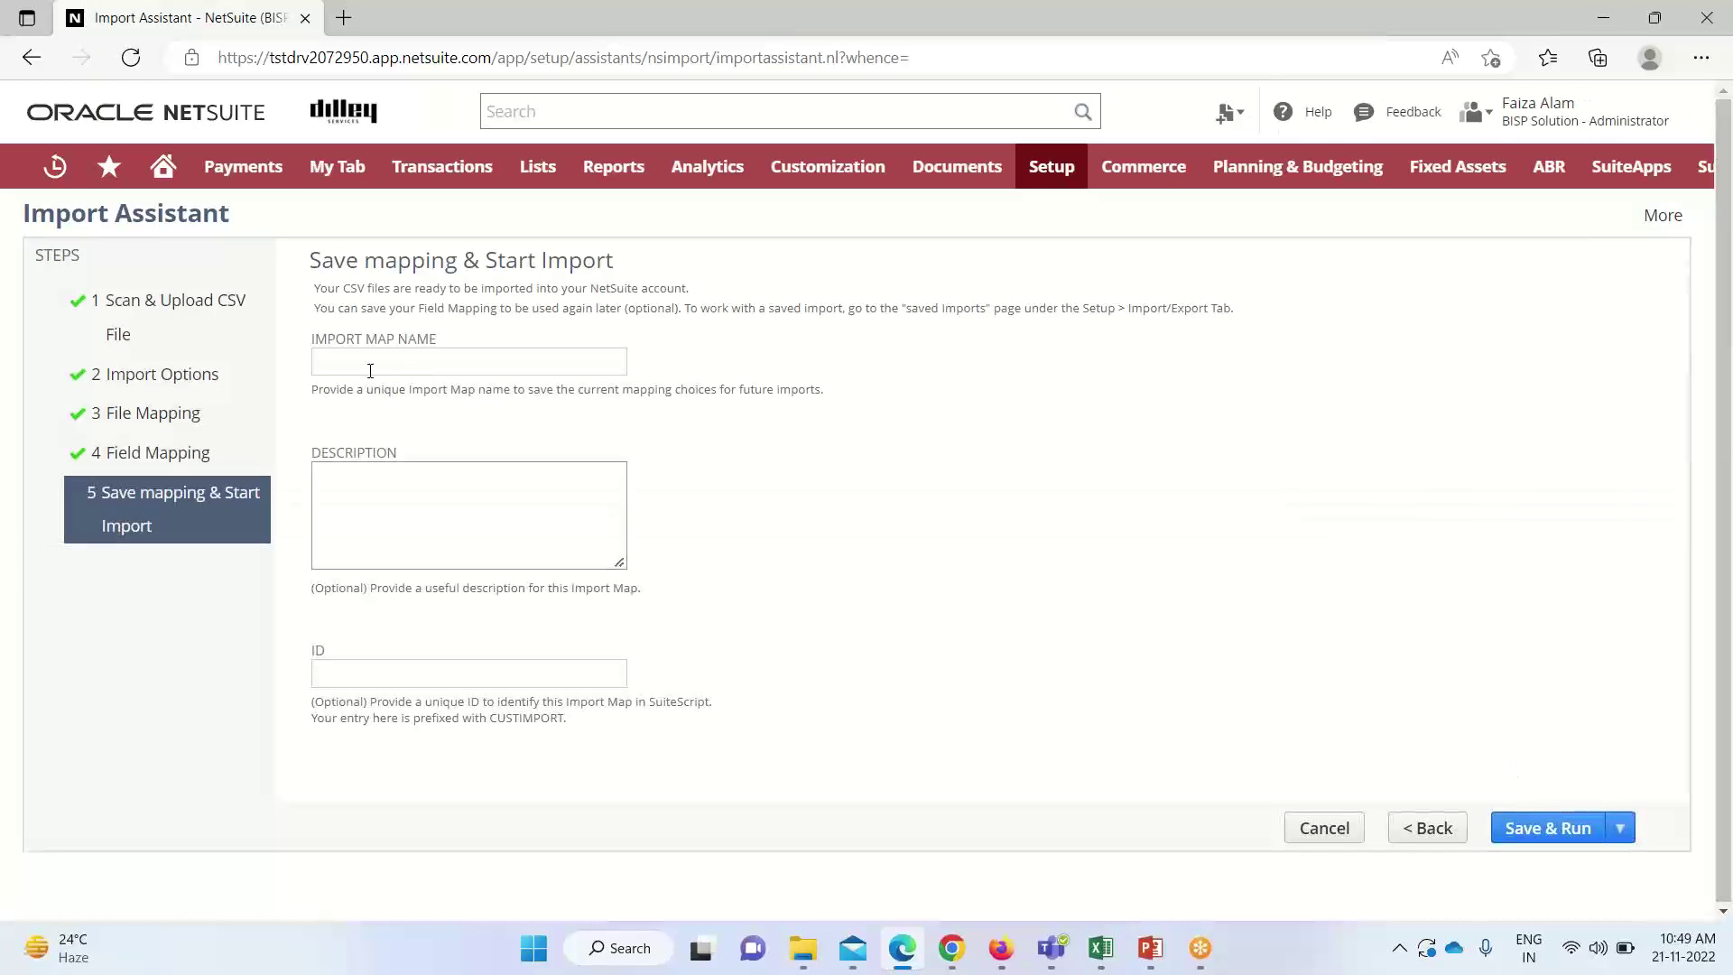
Name the import map Employee_Import and run the import with Save & Run
{"action": "left_click", "coordinate": [332, 360]}
{"action": "left_click", "coordinate": [340, 365]}
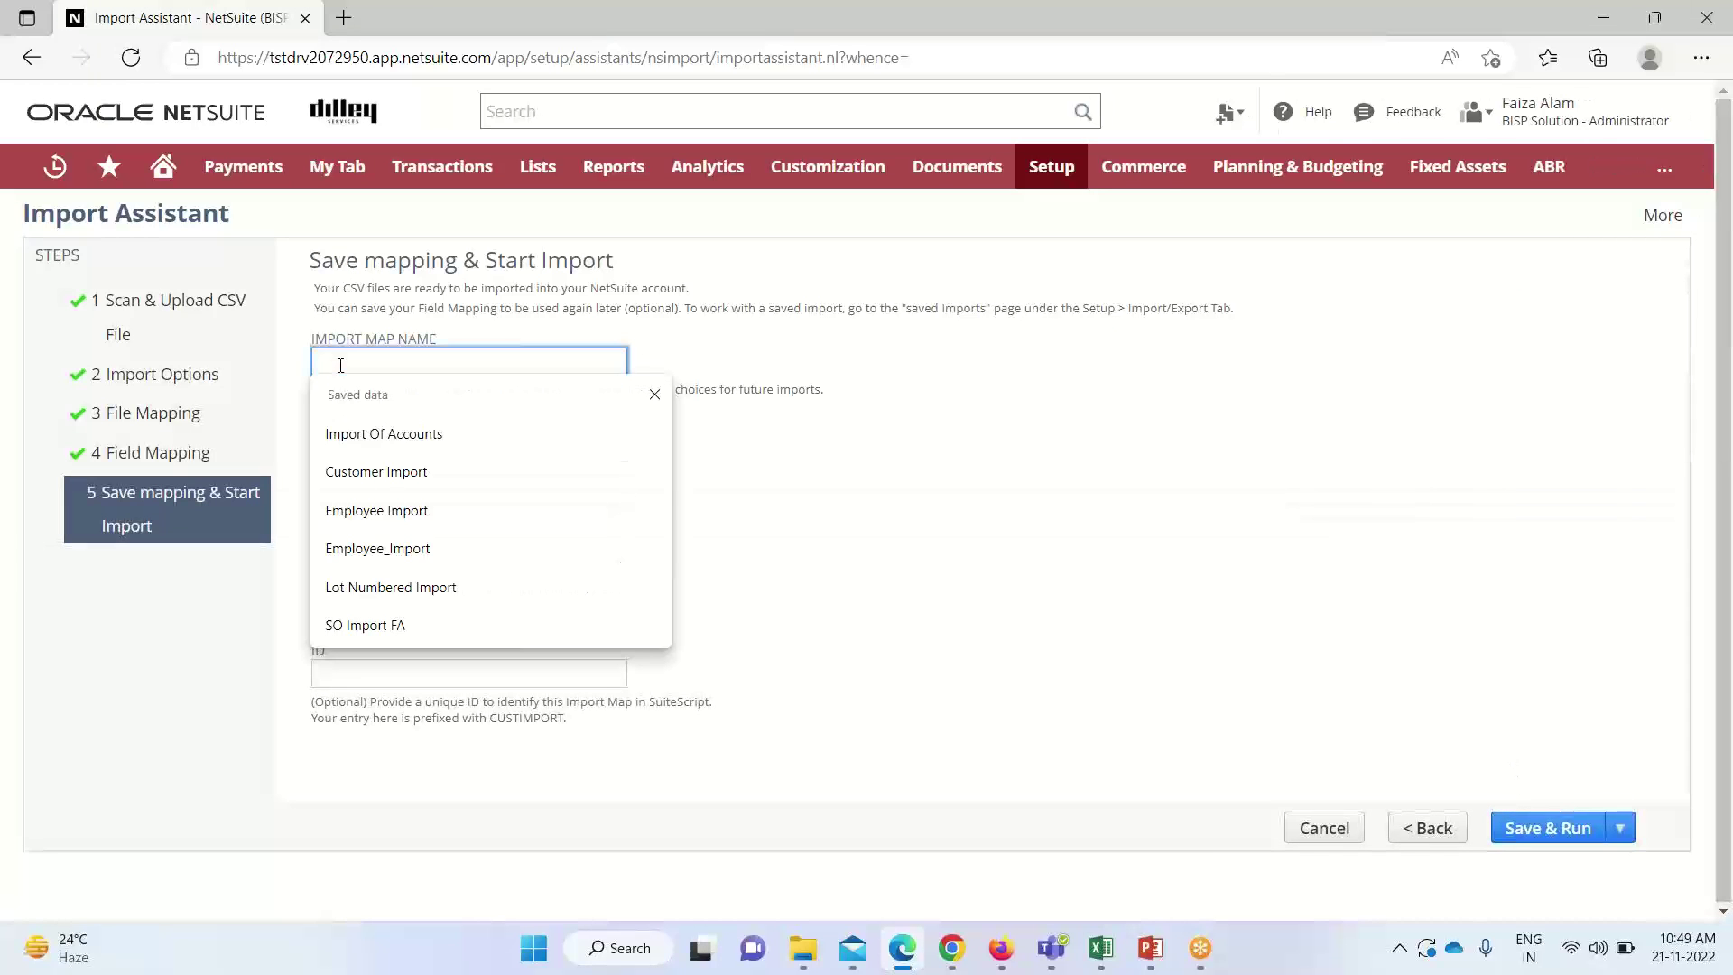
{"action": "type", "text": "Employ"}
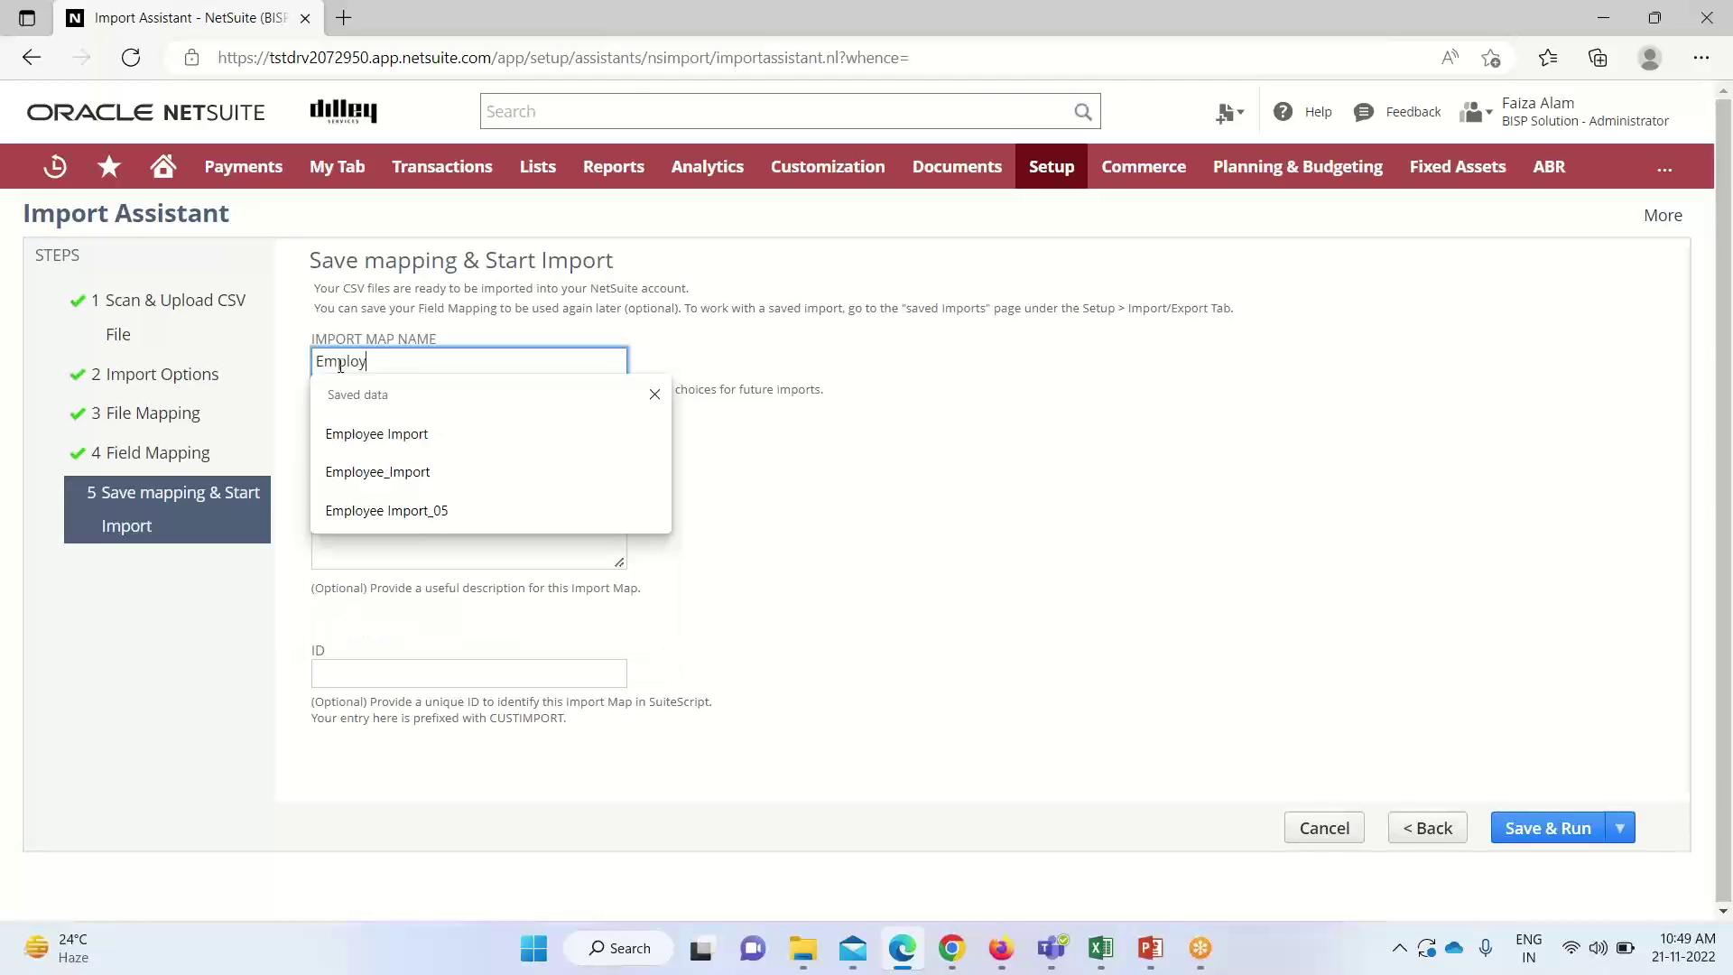
{"action": "type", "text": "ee_"}
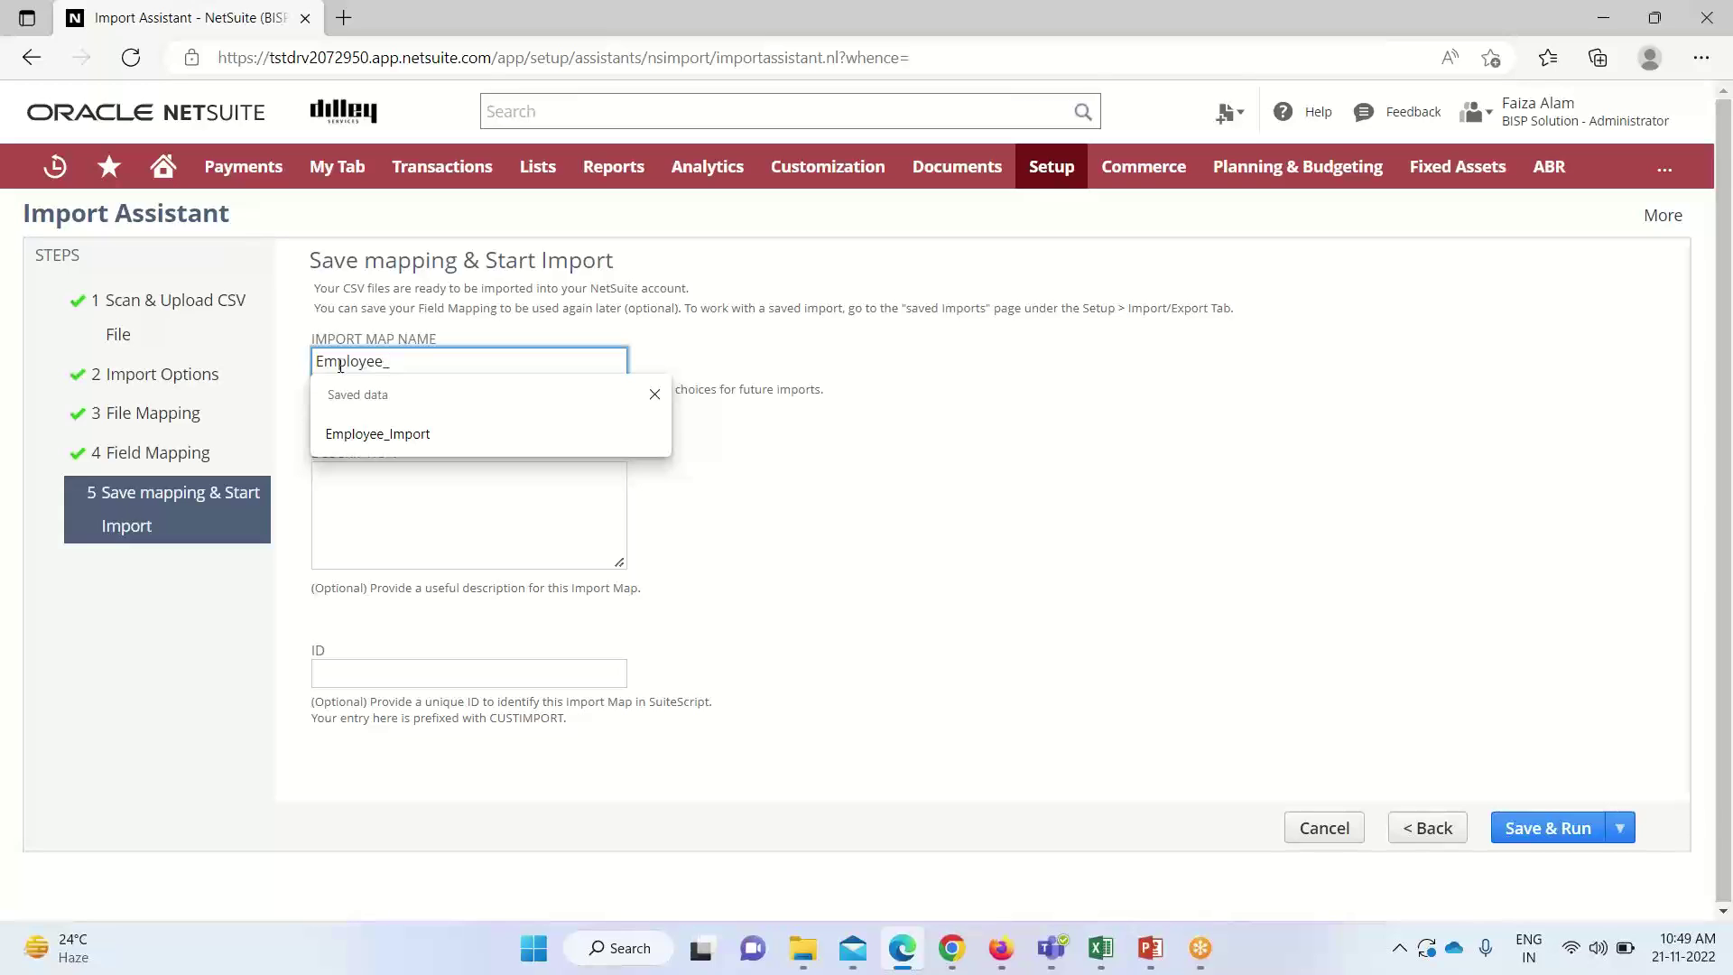
{"action": "type", "text": "Import"}
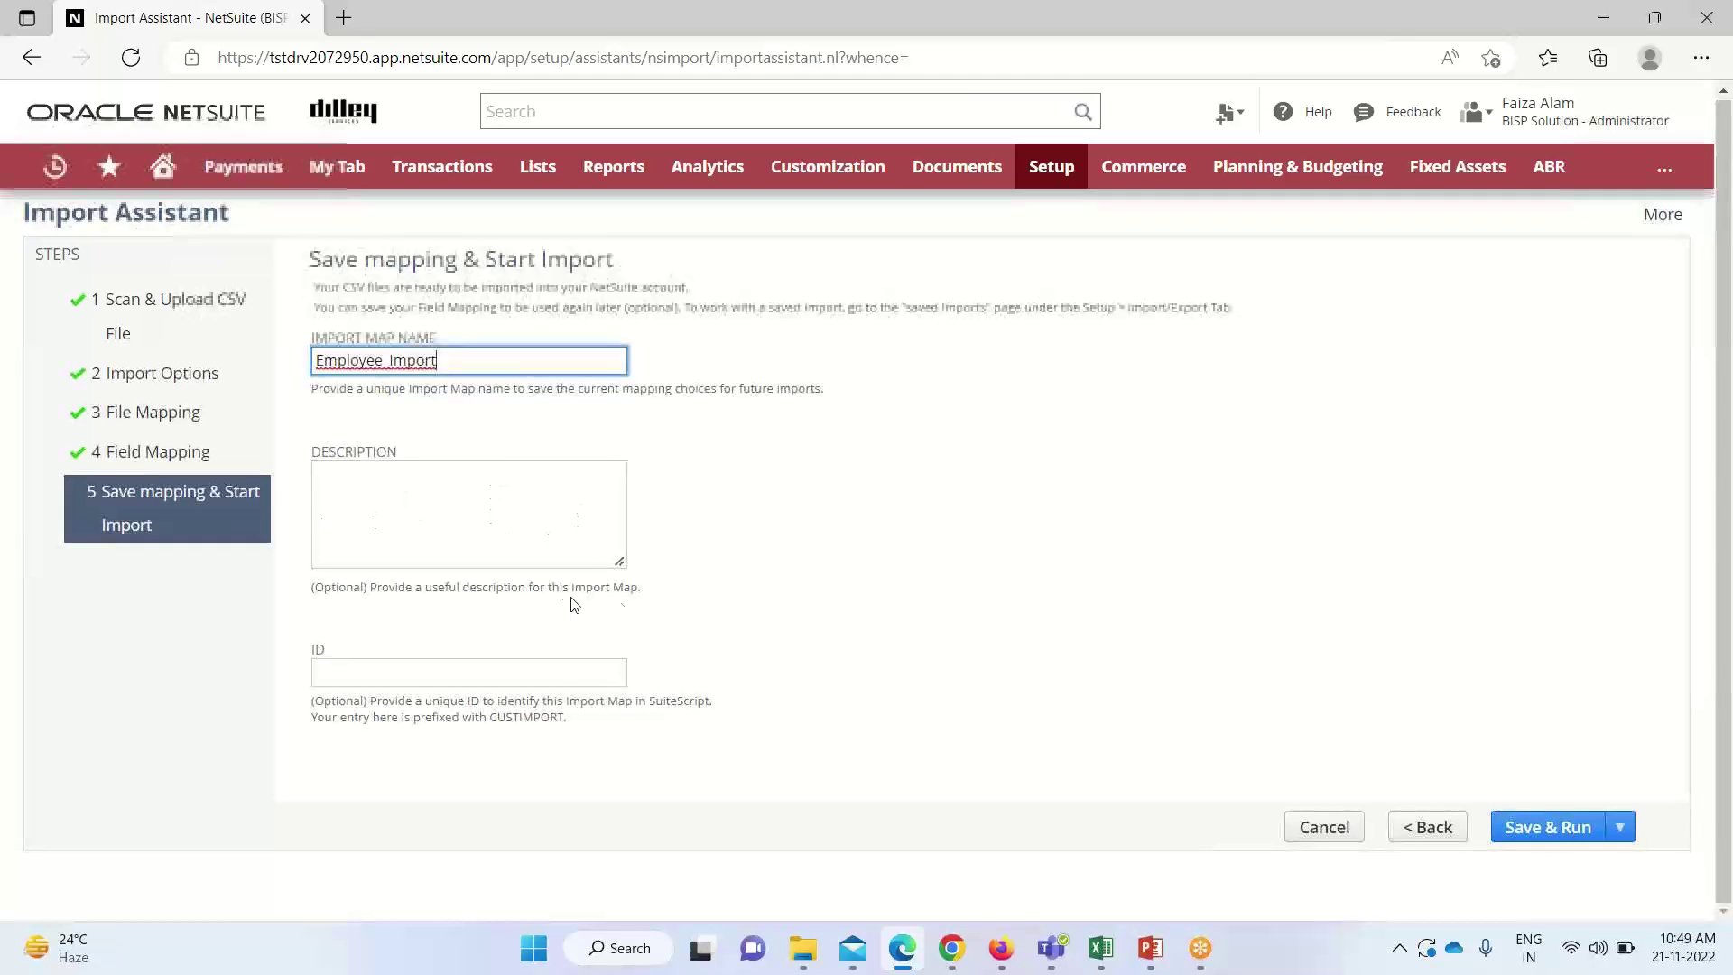
{"action": "left_click", "coordinate": [1589, 835]}
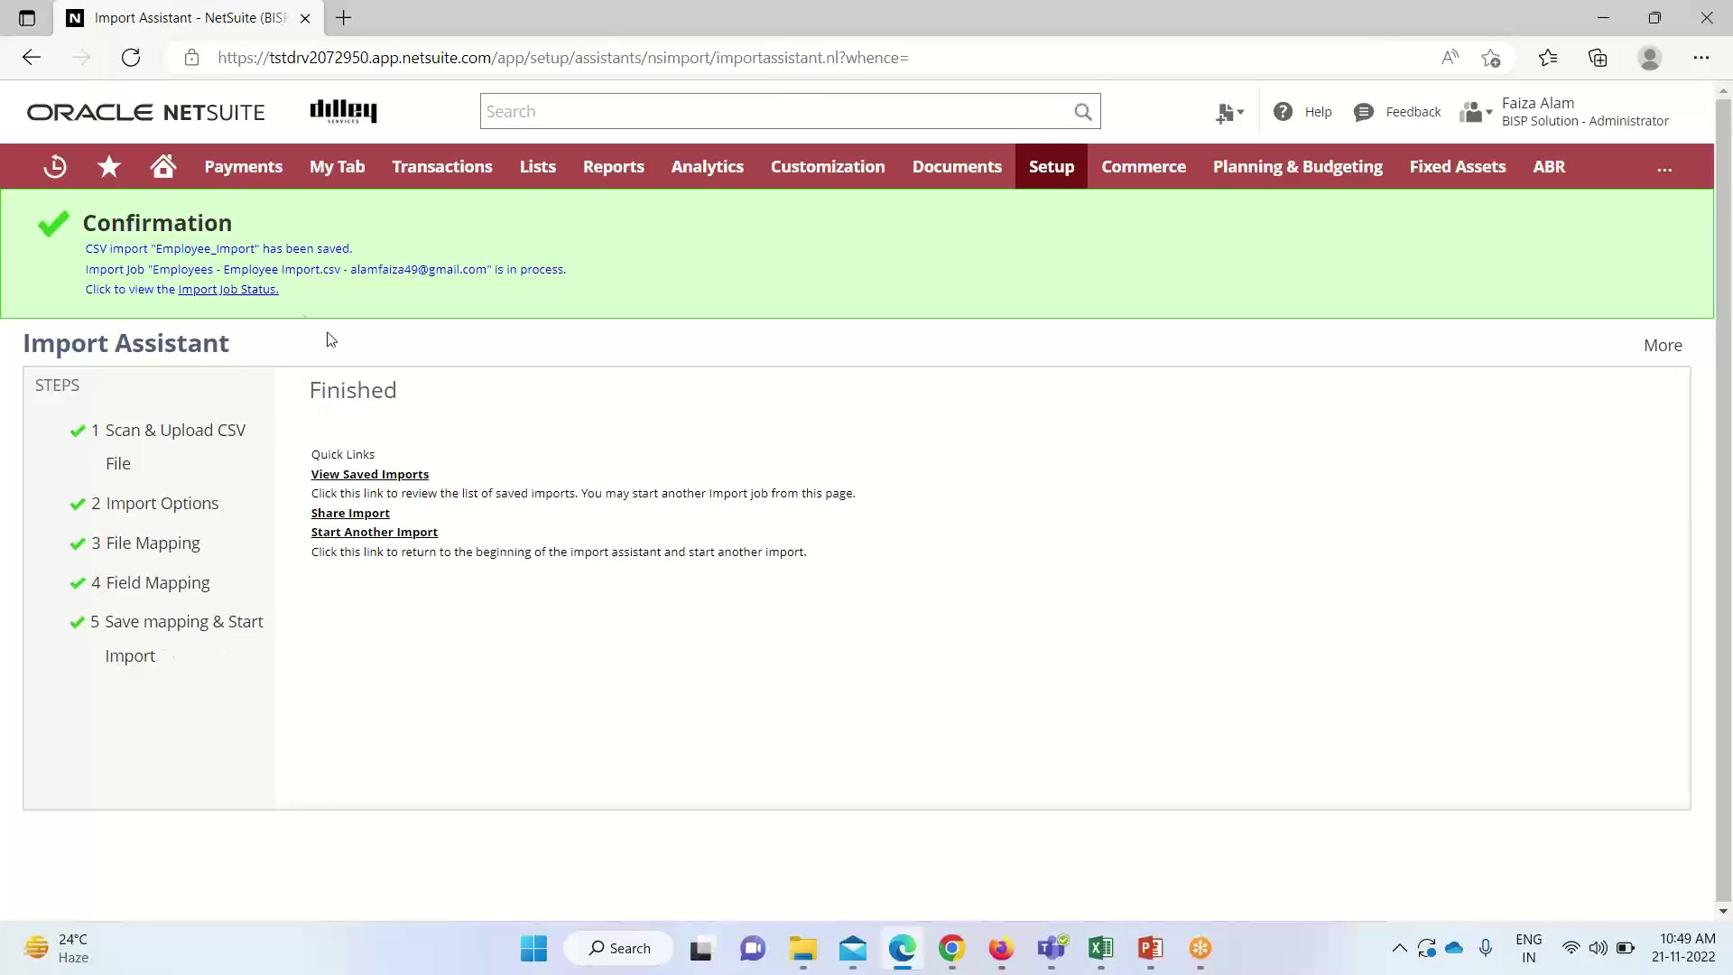
Refresh the Employee Import job status until 5 of 5 records complete, then download results (88).csv
{"action": "left_click", "coordinate": [228, 291]}
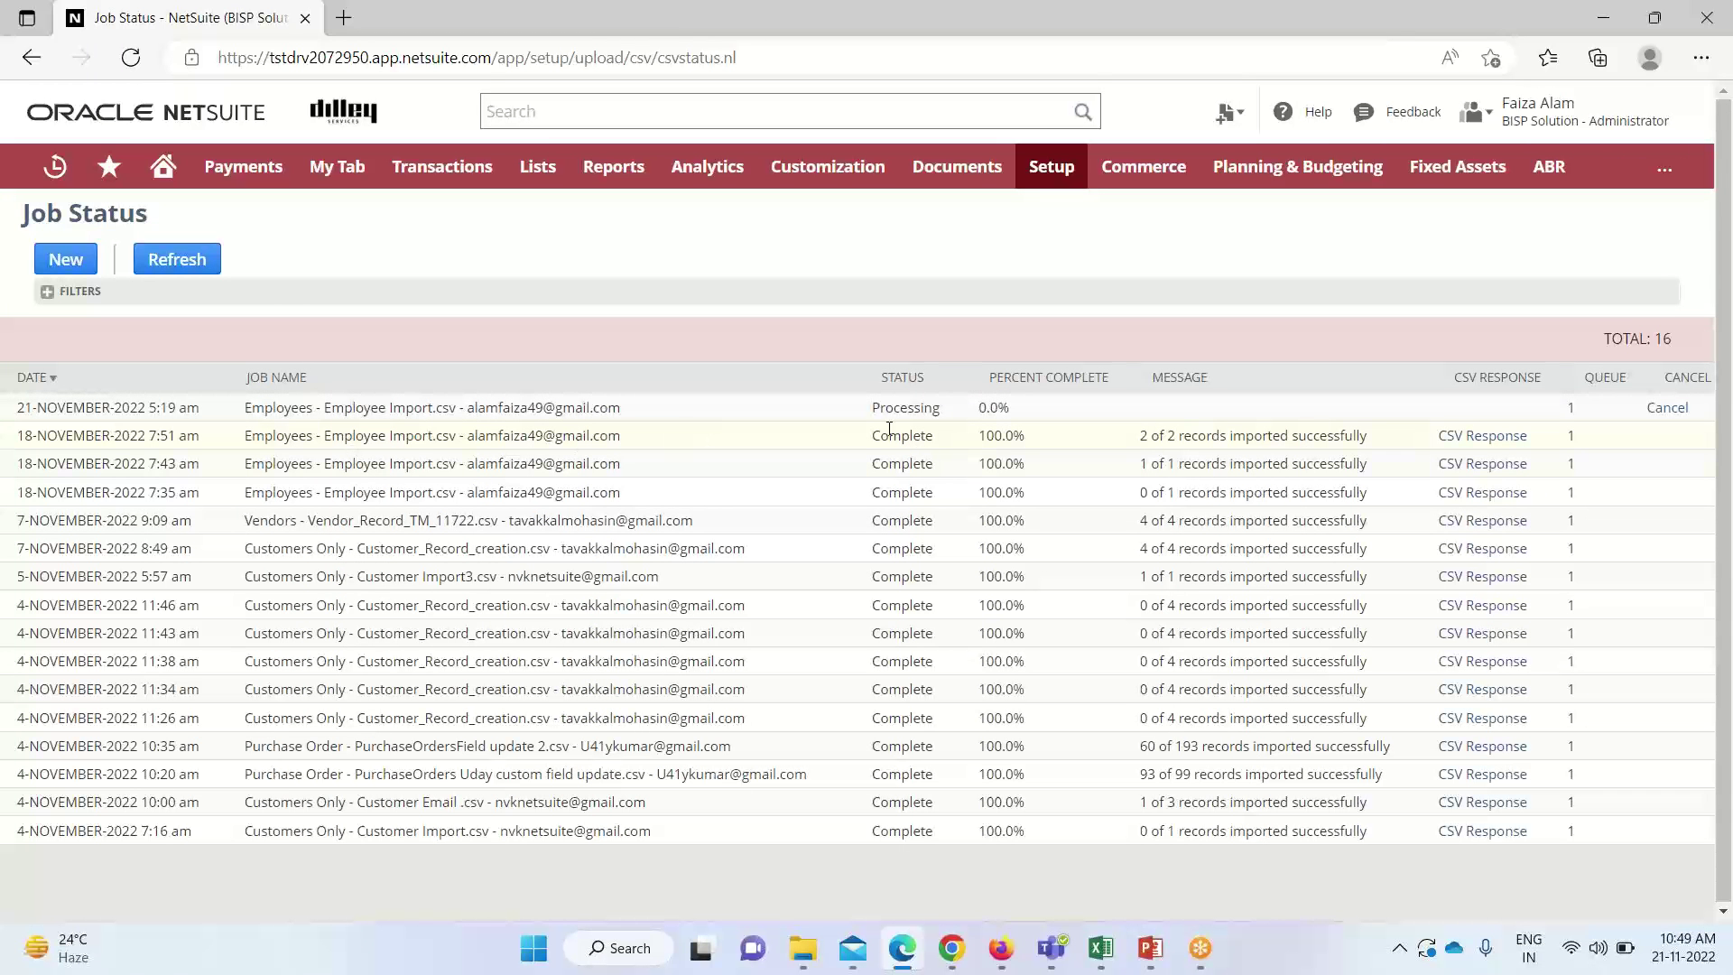
{"action": "left_click", "coordinate": [189, 261]}
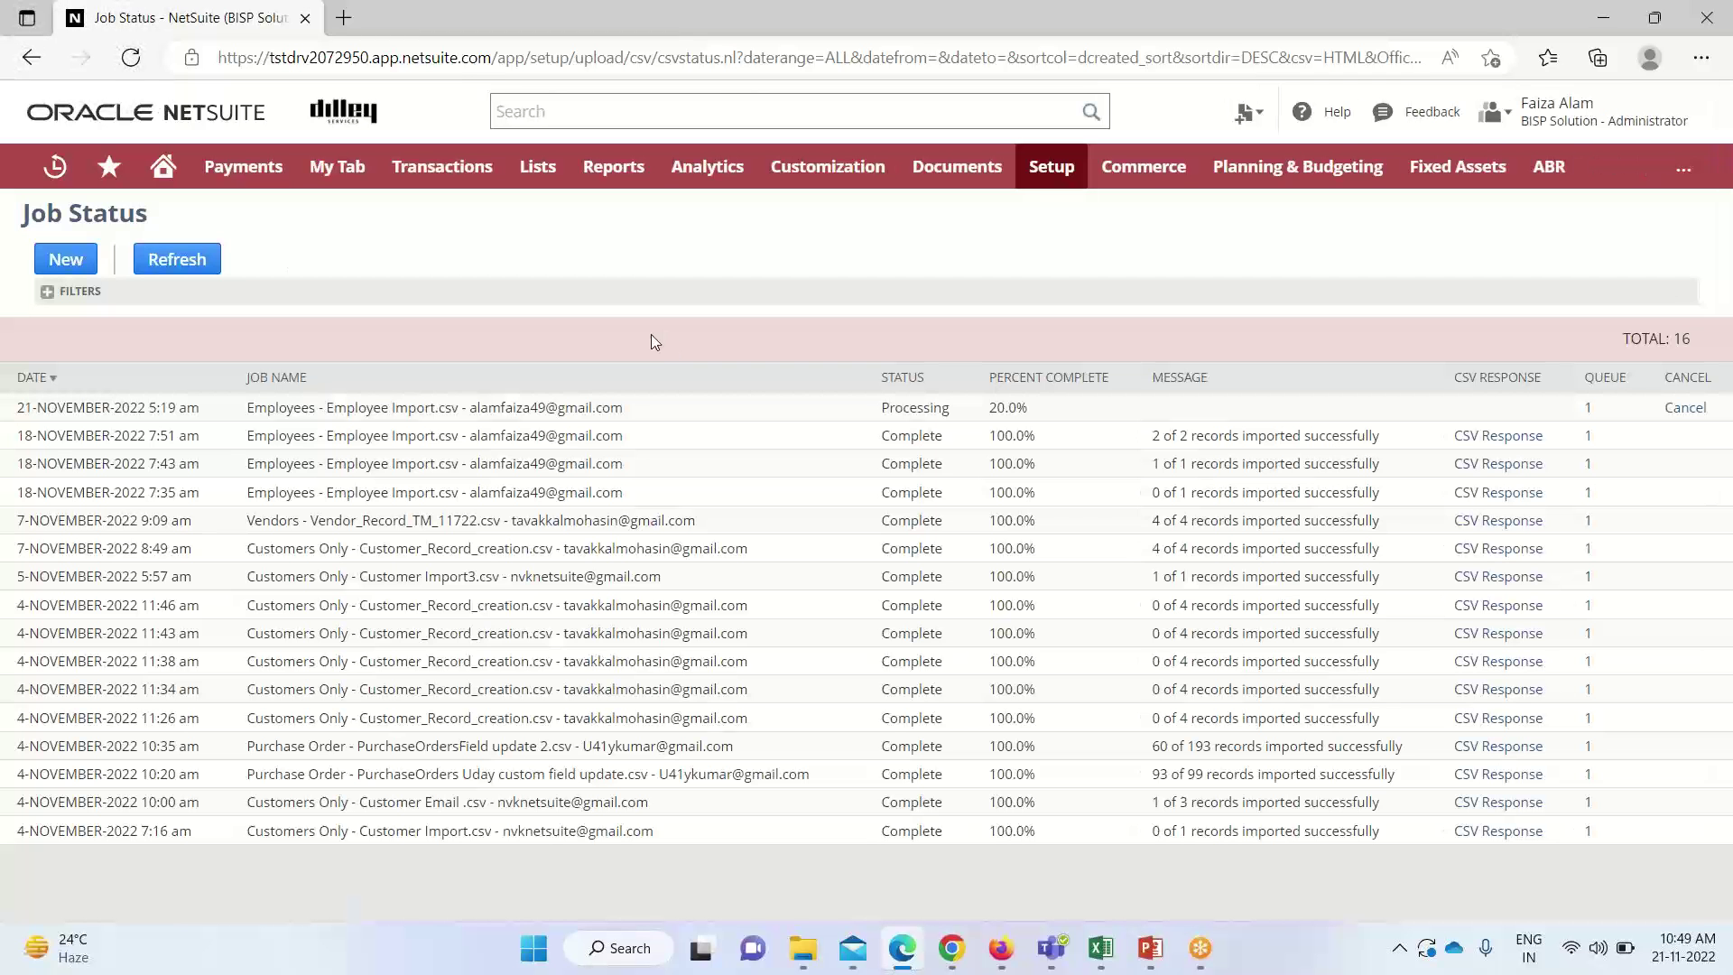
{"action": "left_click", "coordinate": [190, 260]}
{"action": "left_click", "coordinate": [189, 260]}
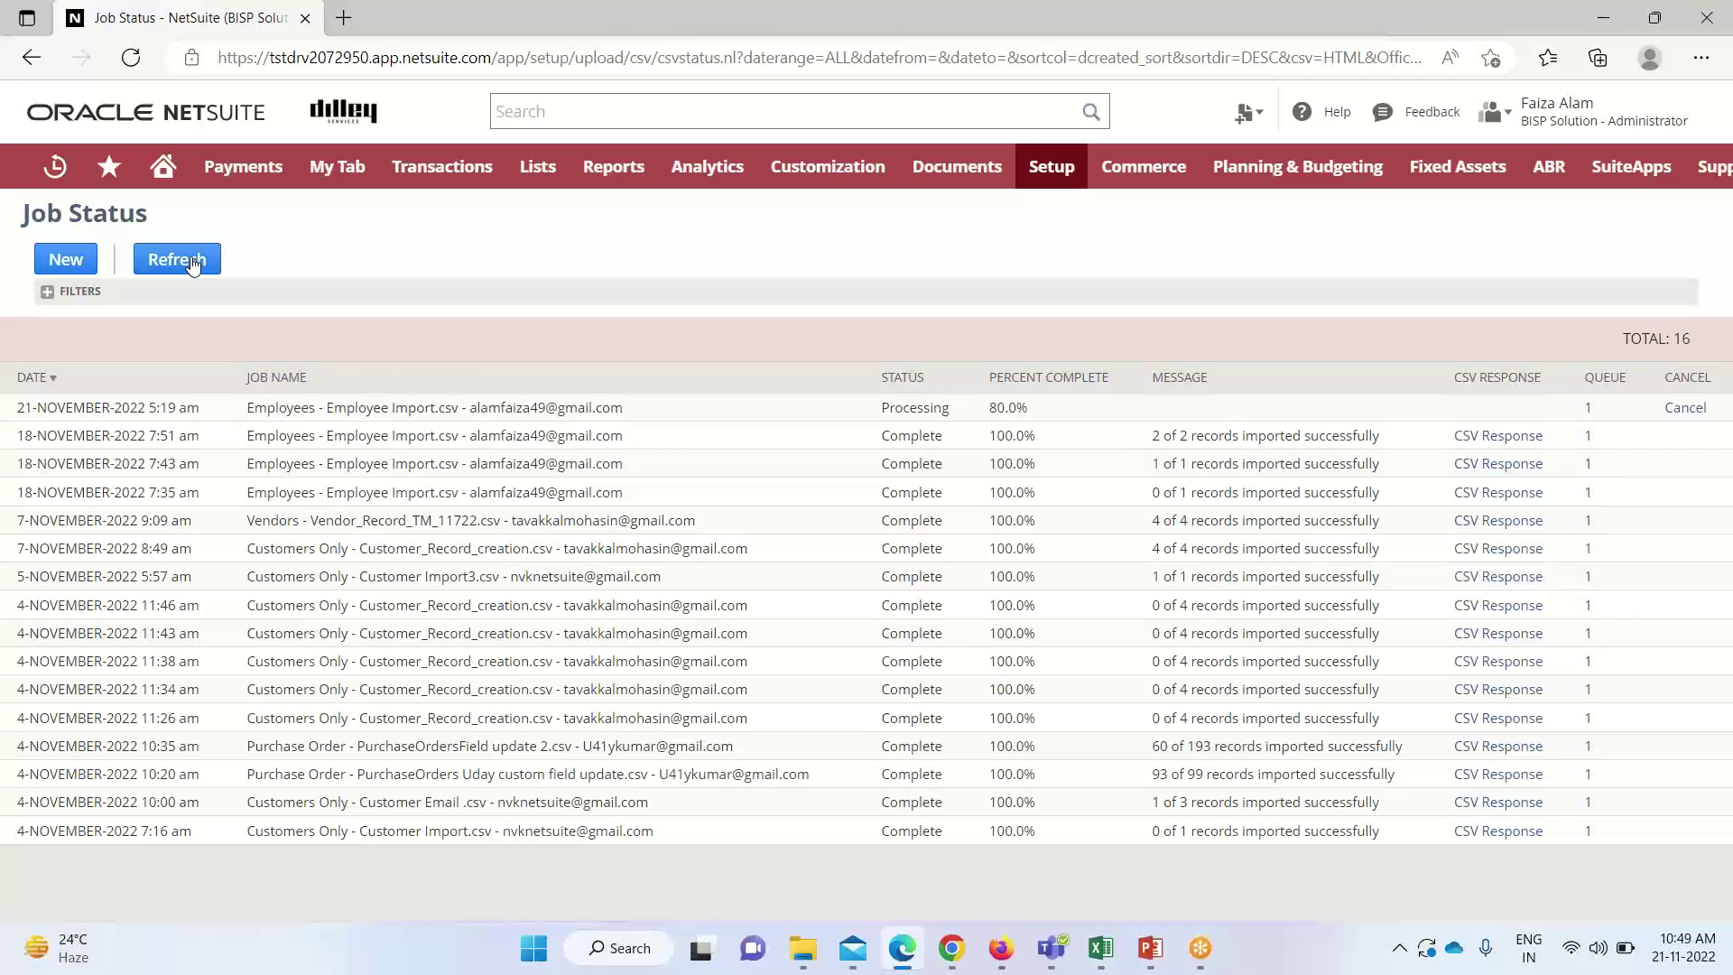
{"action": "left_click", "coordinate": [191, 262]}
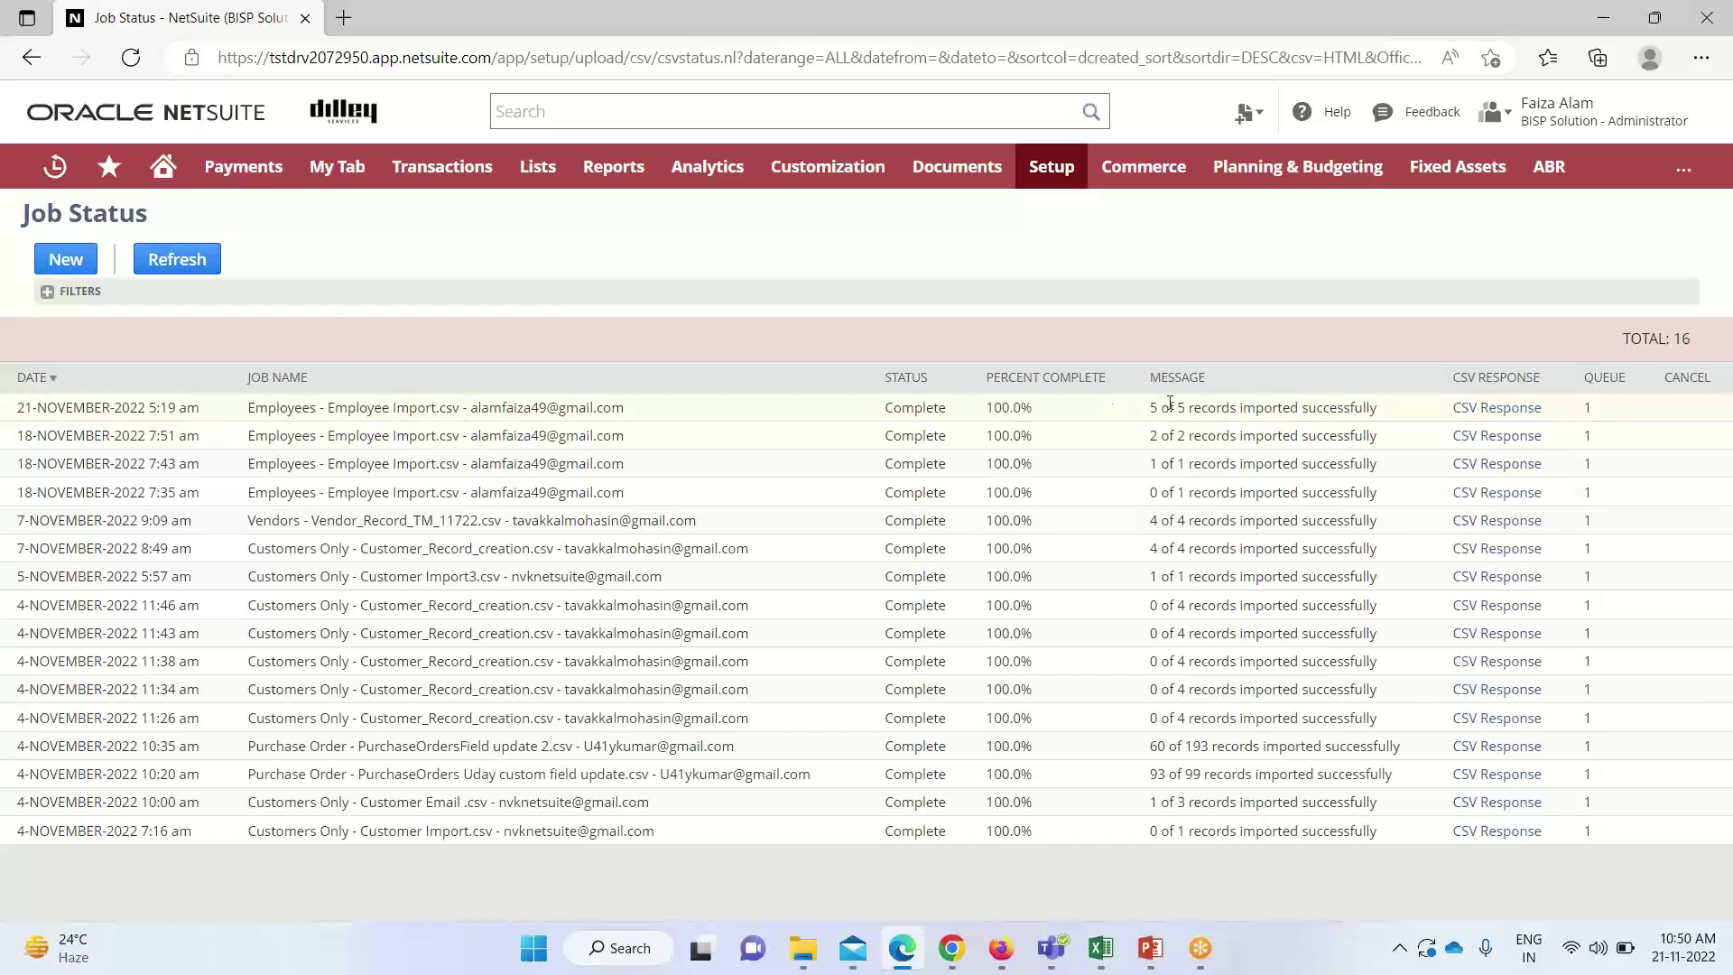
{"action": "left_click", "coordinate": [1485, 413]}
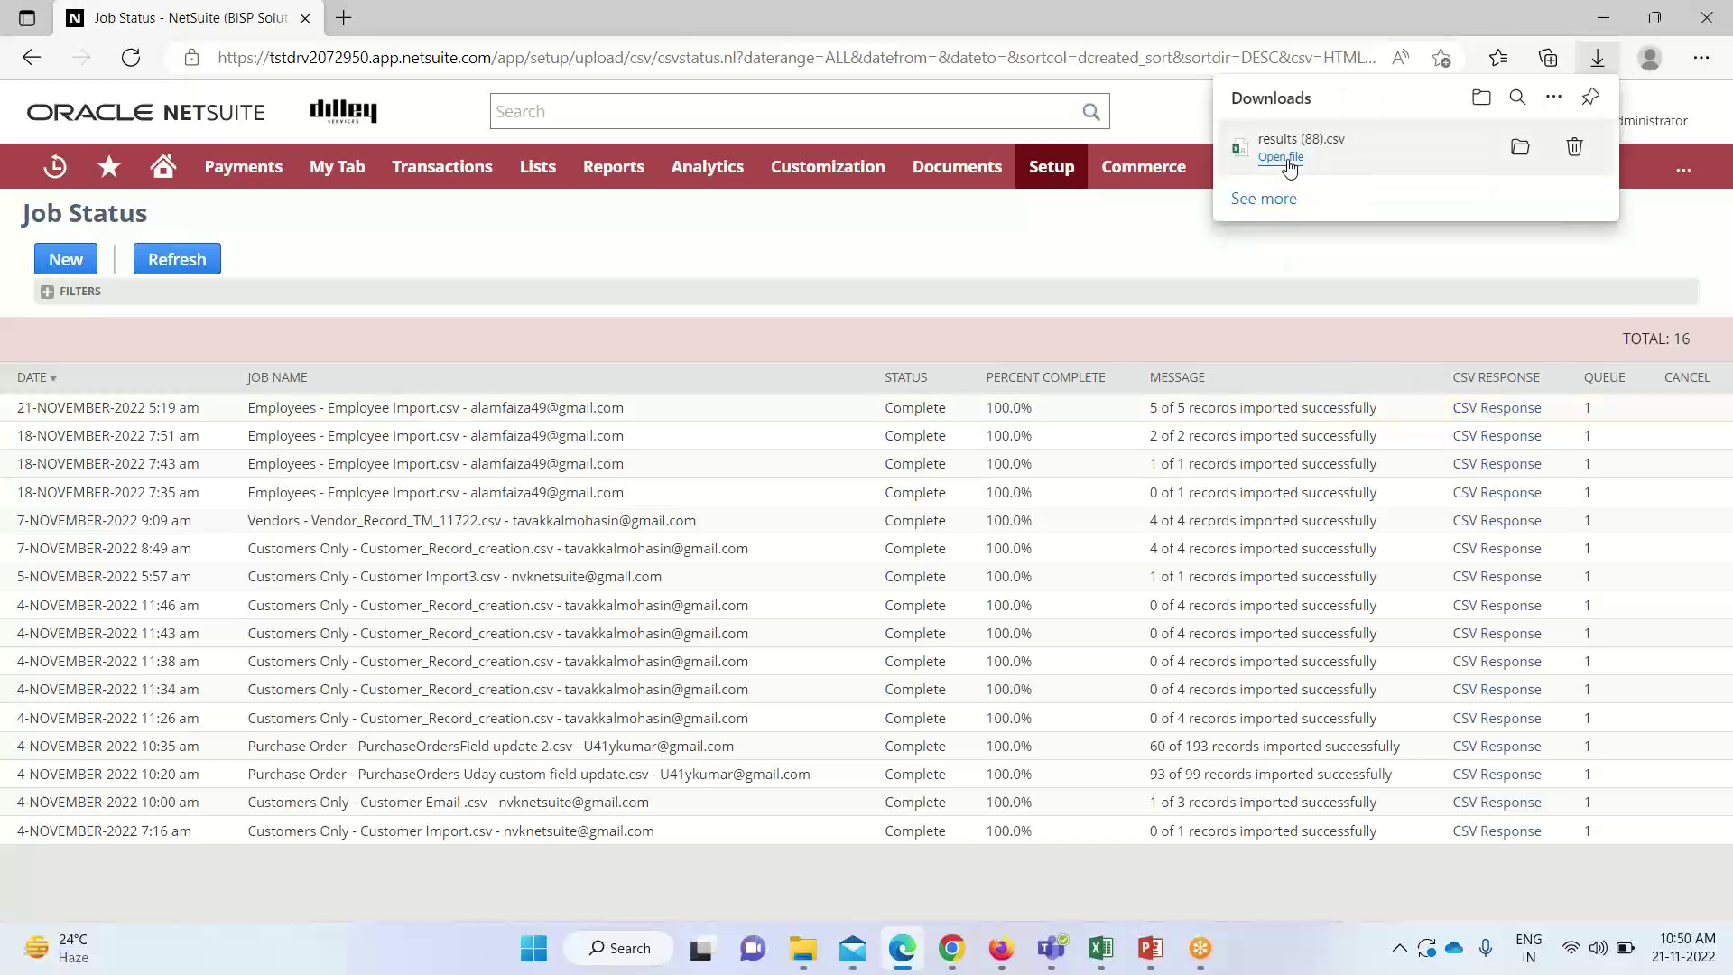
Open results (88).csv in Excel to confirm all records imported, then return to Job Status
{"action": "left_click", "coordinate": [1289, 168]}
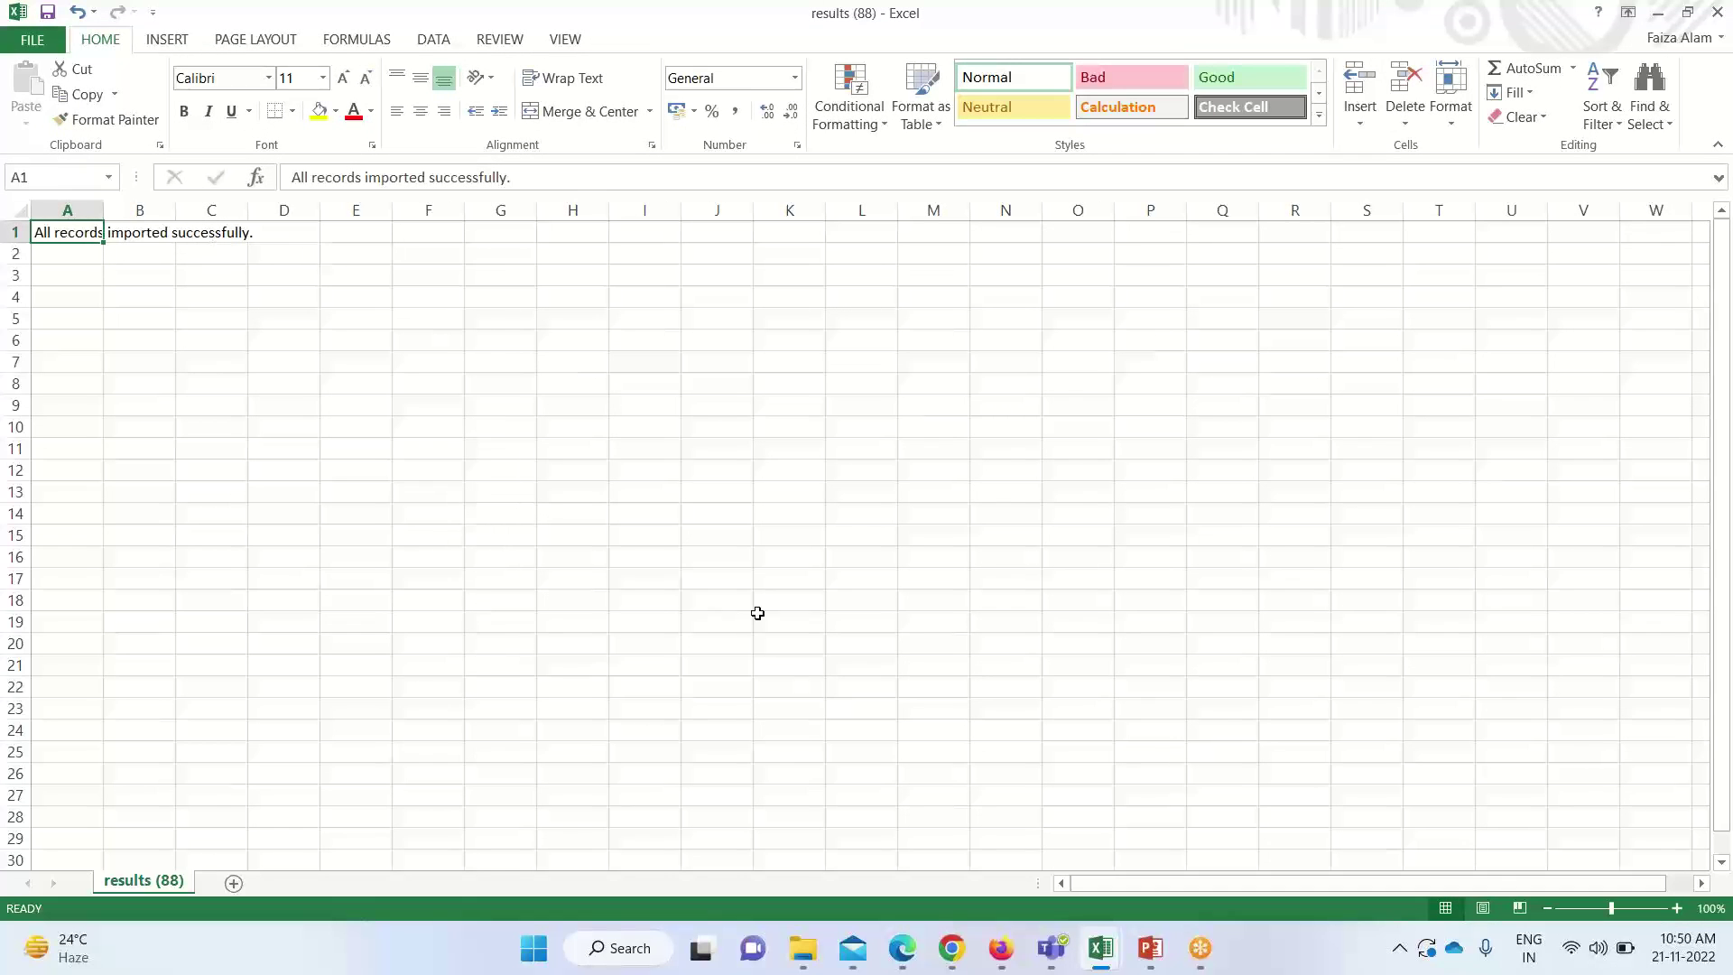
{"action": "left_click", "coordinate": [903, 948]}
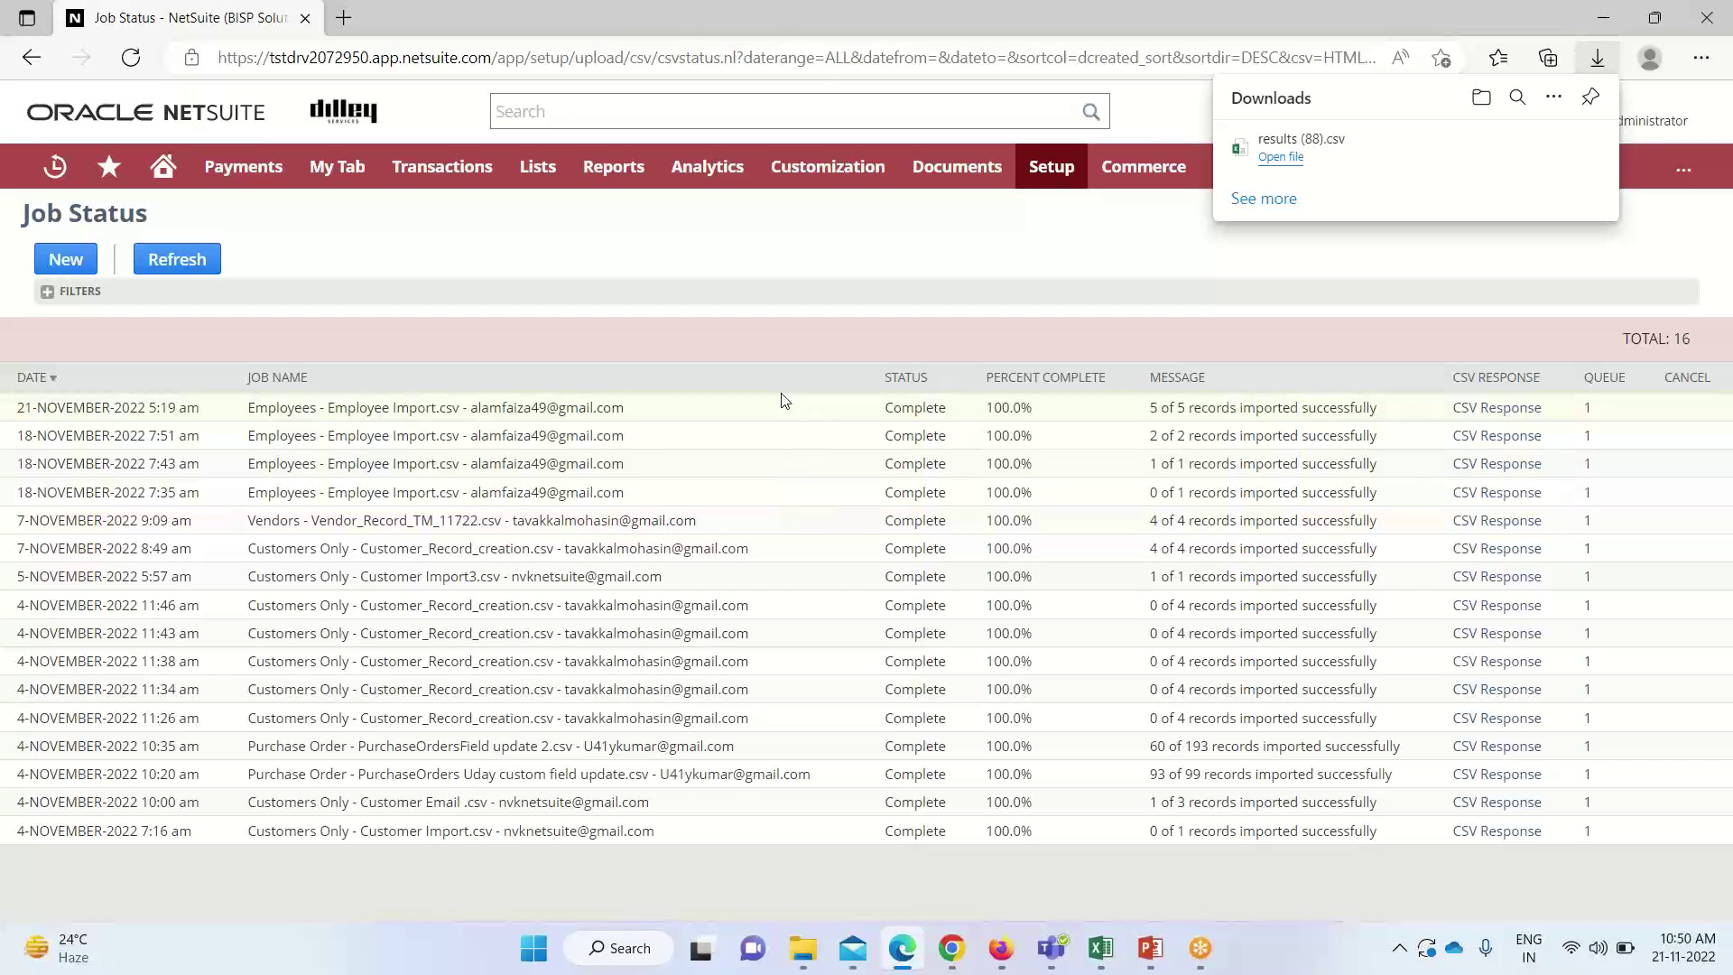
Open Lists > Employees > Employees in a new browser tab
{"action": "mouse_move", "coordinate": [537, 166]}
{"action": "mouse_move", "coordinate": [560, 347]}
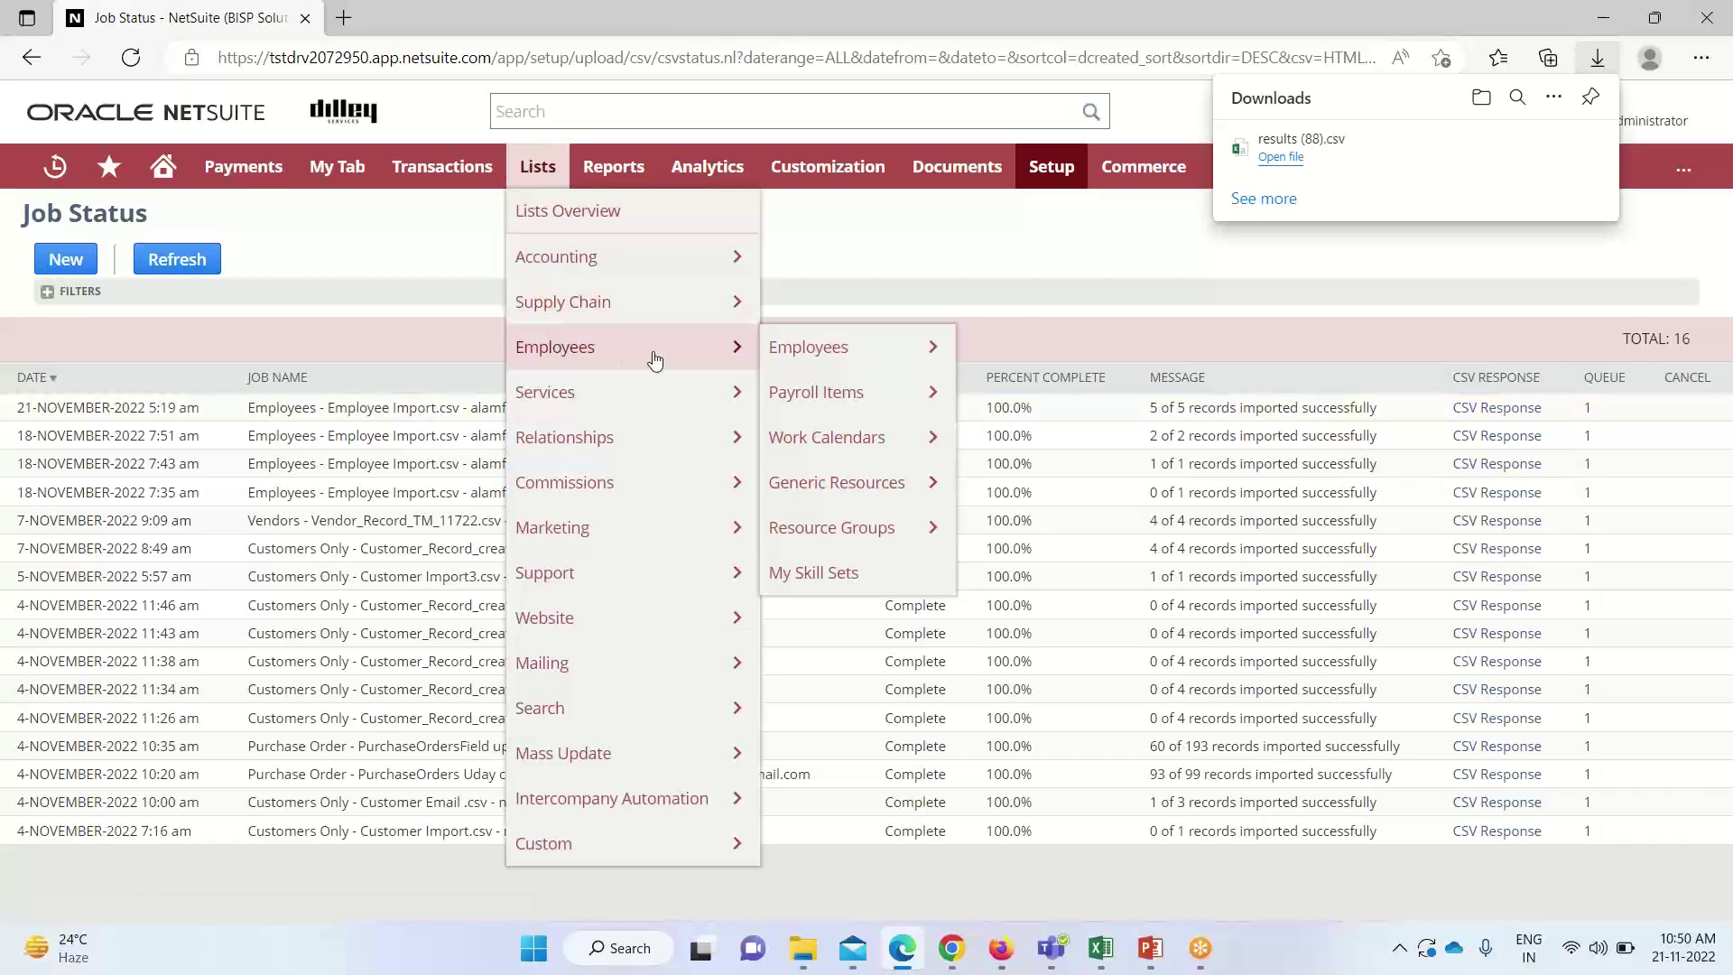
{"action": "middle_click", "coordinate": [836, 363]}
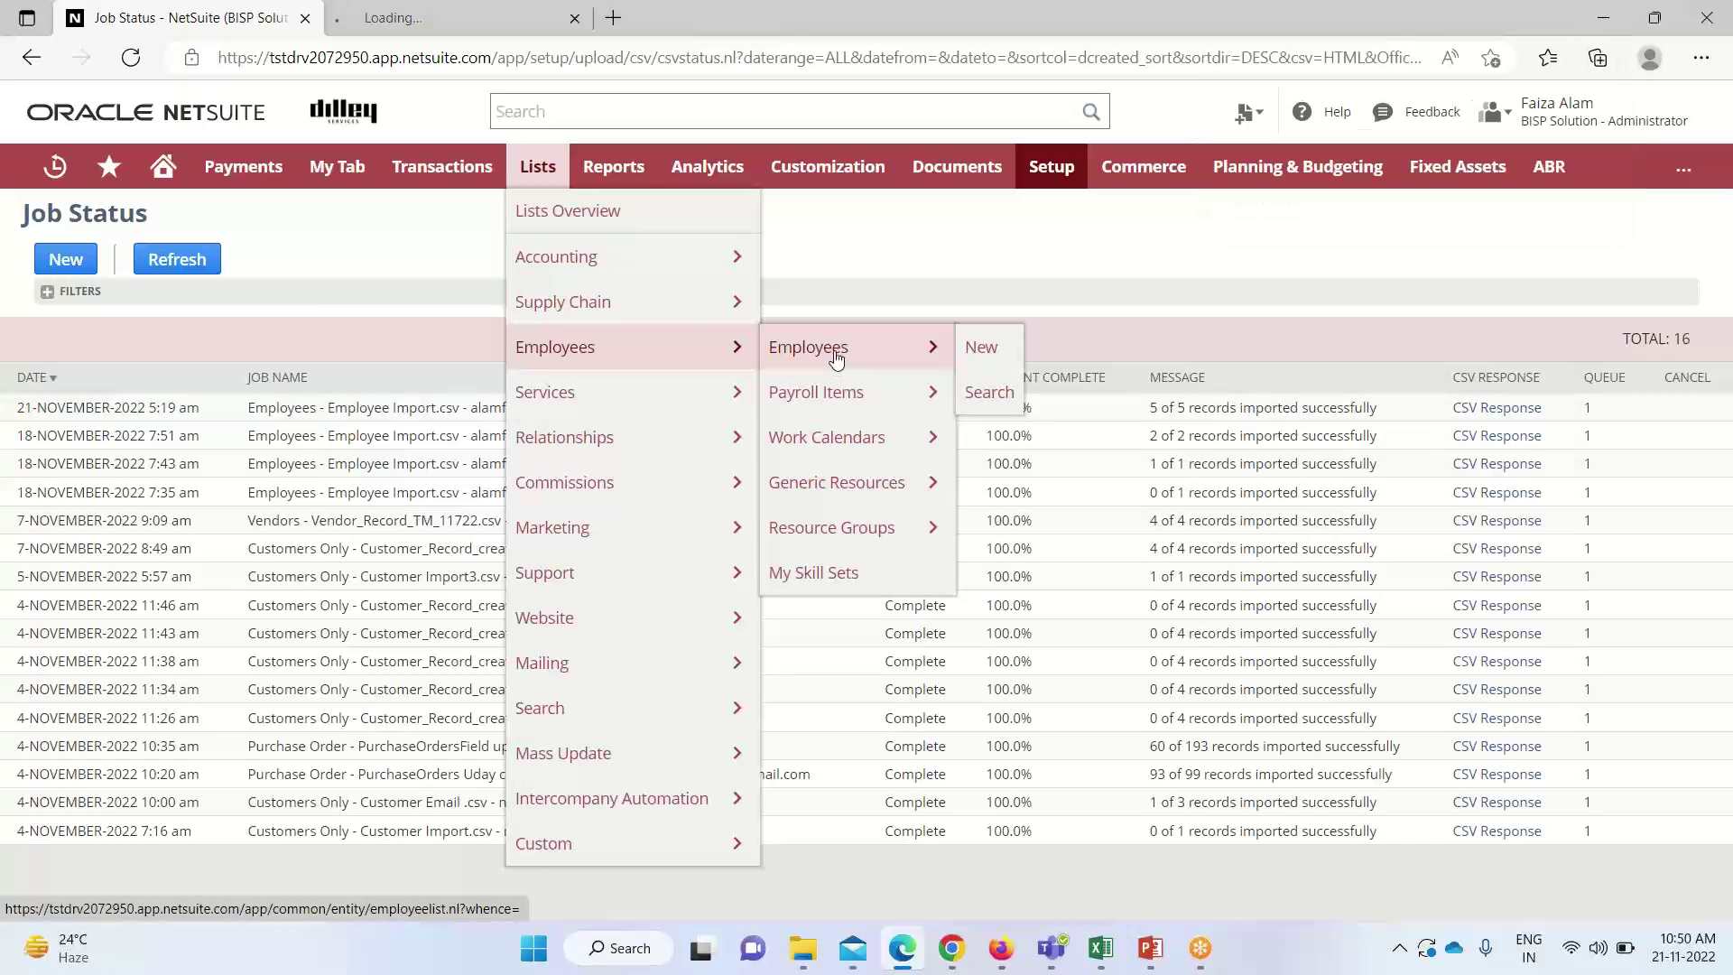